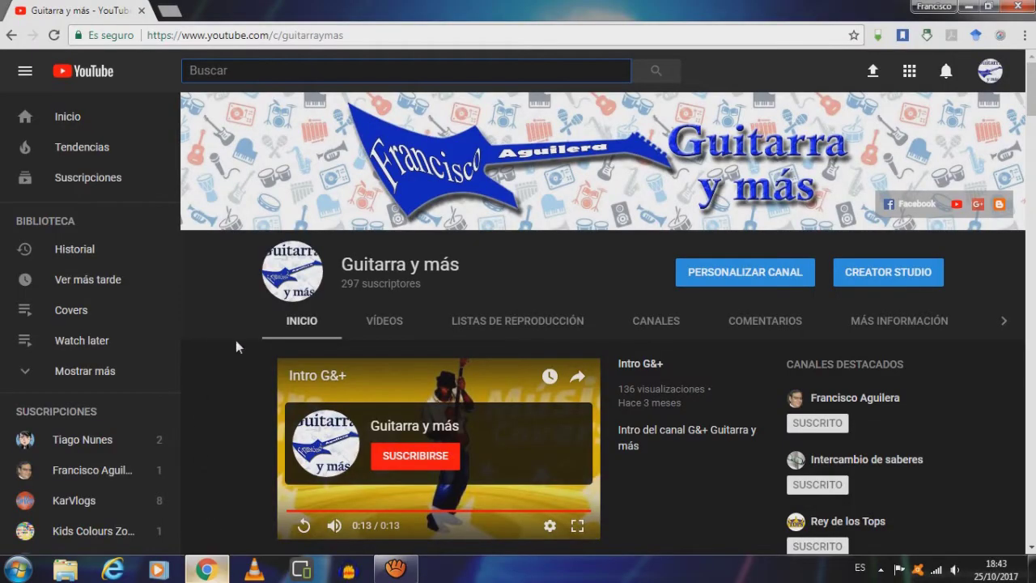
Step: Look through the videos and playlists on the home page of the Guitarra y más YouTube channel
scroll(242, 363, down, 10)
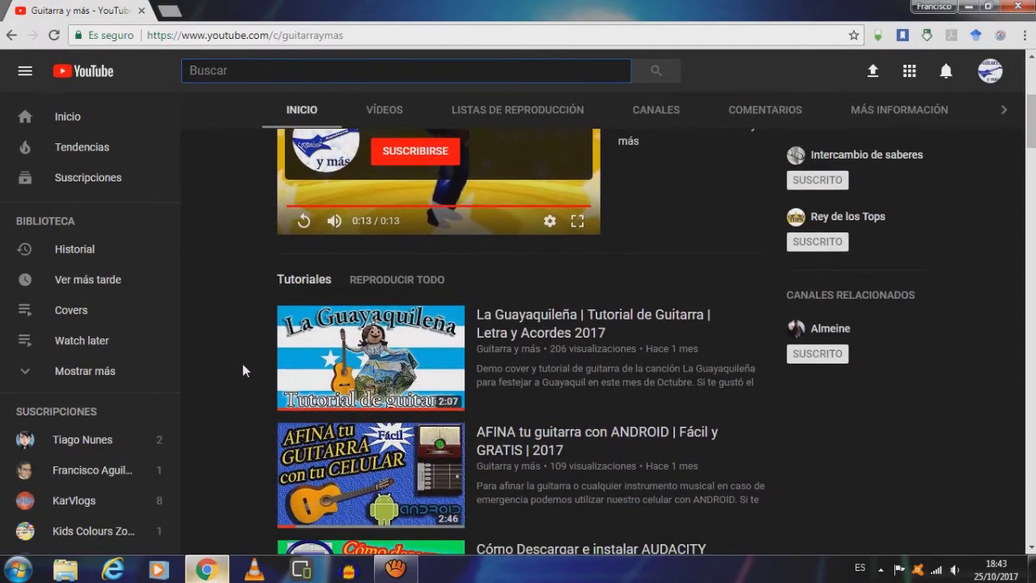
scroll(242, 370, down, 8)
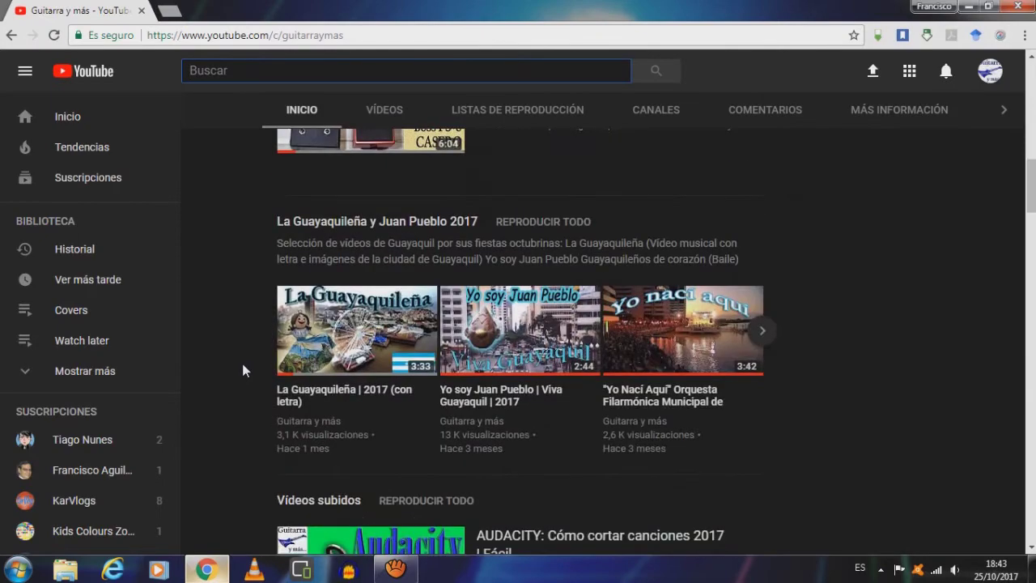
scroll(243, 366, down, 5)
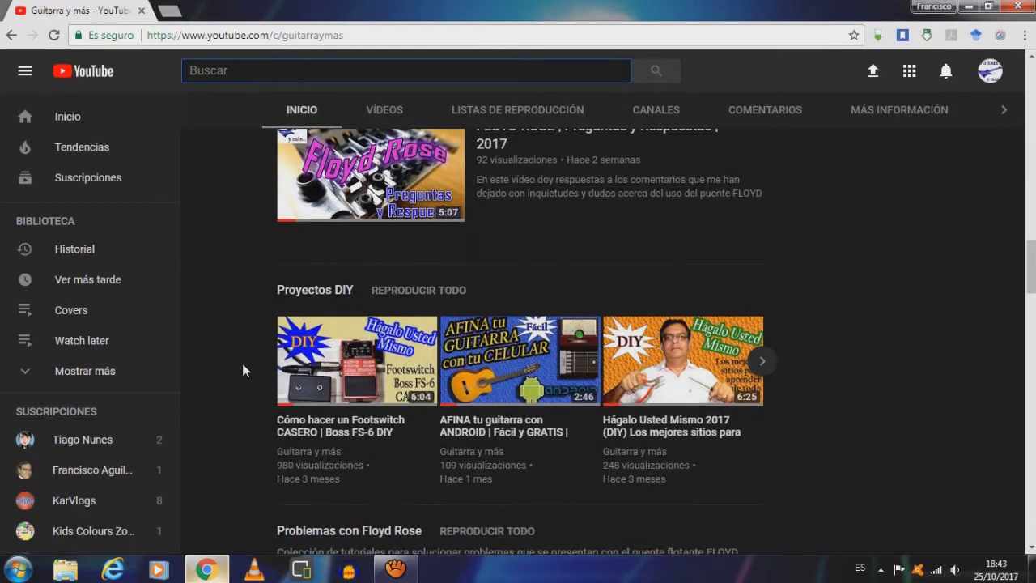
scroll(242, 370, down, 4)
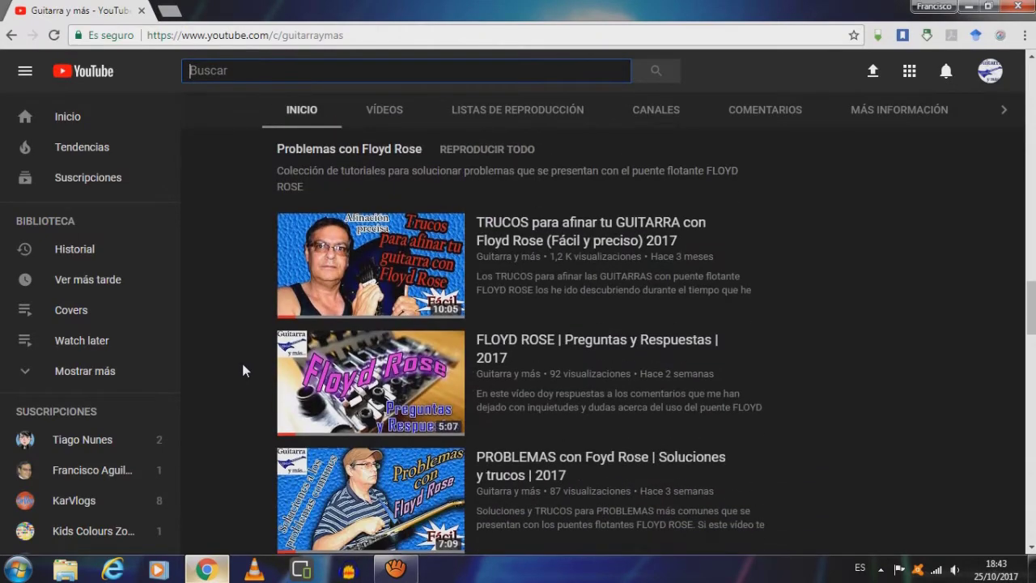
scroll(242, 370, down, 4)
scroll(242, 370, up, 5)
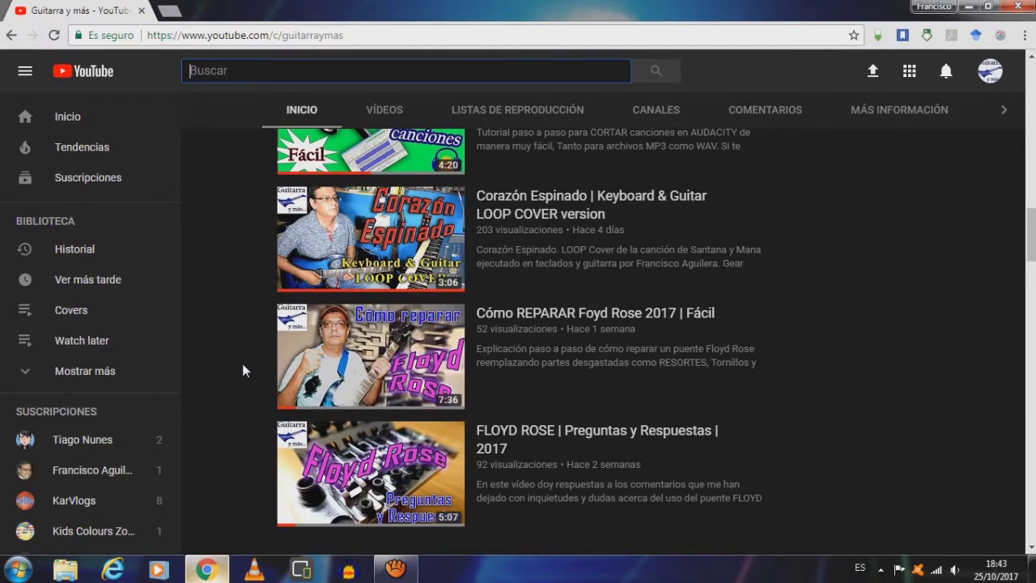
scroll(243, 366, up, 5)
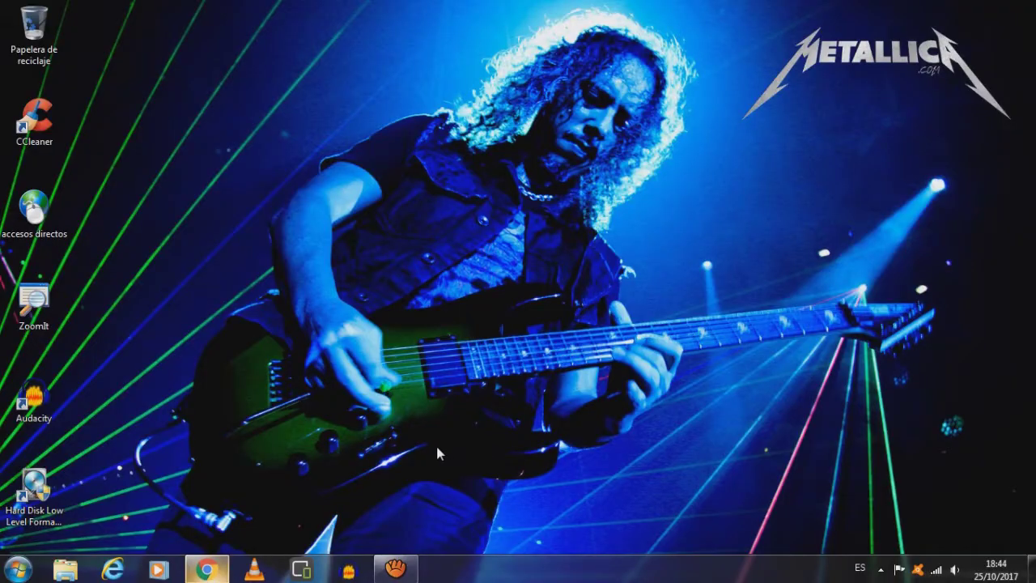
Step: Switch to Audacity and import the audio file Coffee_Stains from the PRUEBAS folder
click(351, 572)
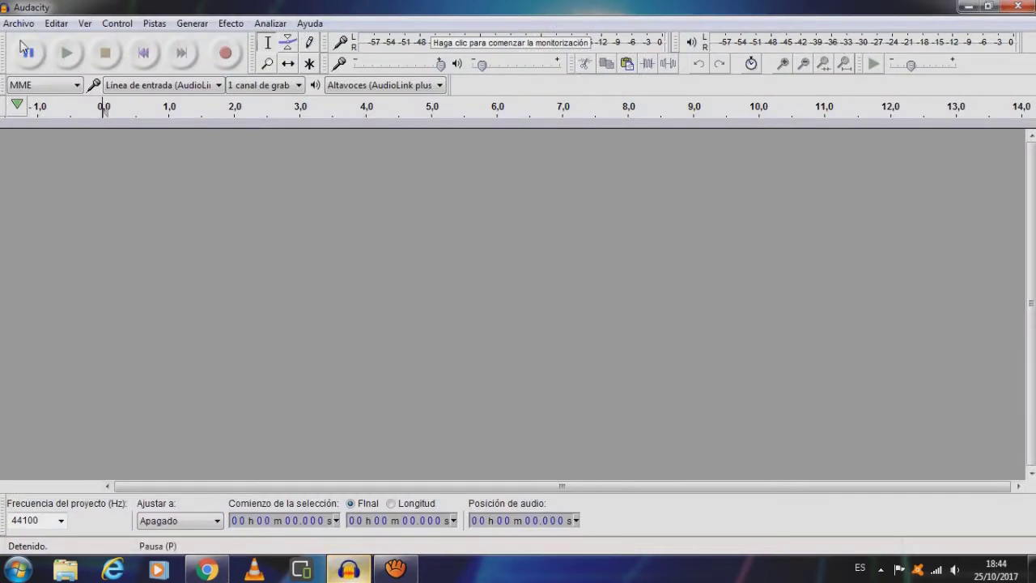
click(17, 24)
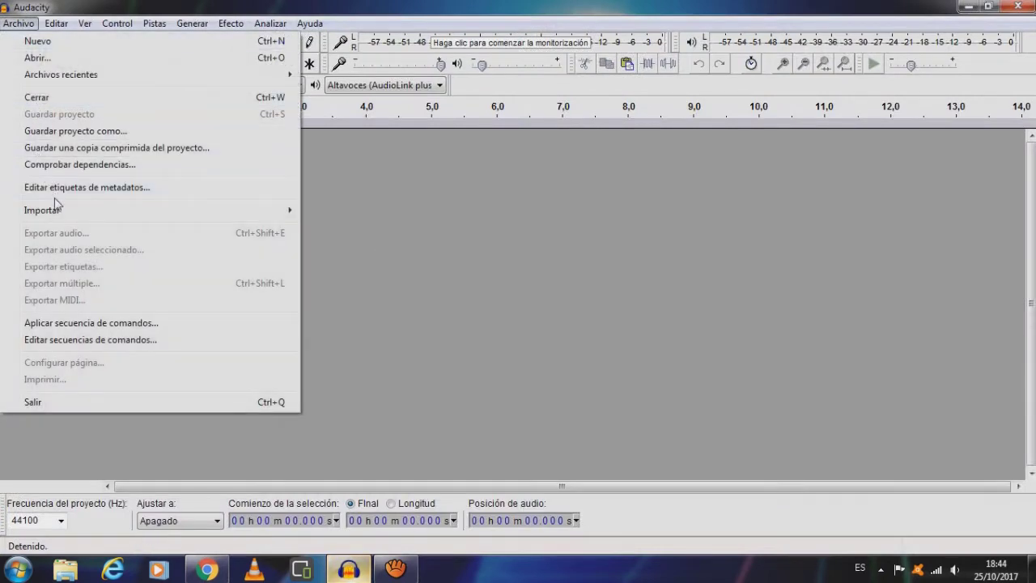
mouse_move(67, 217)
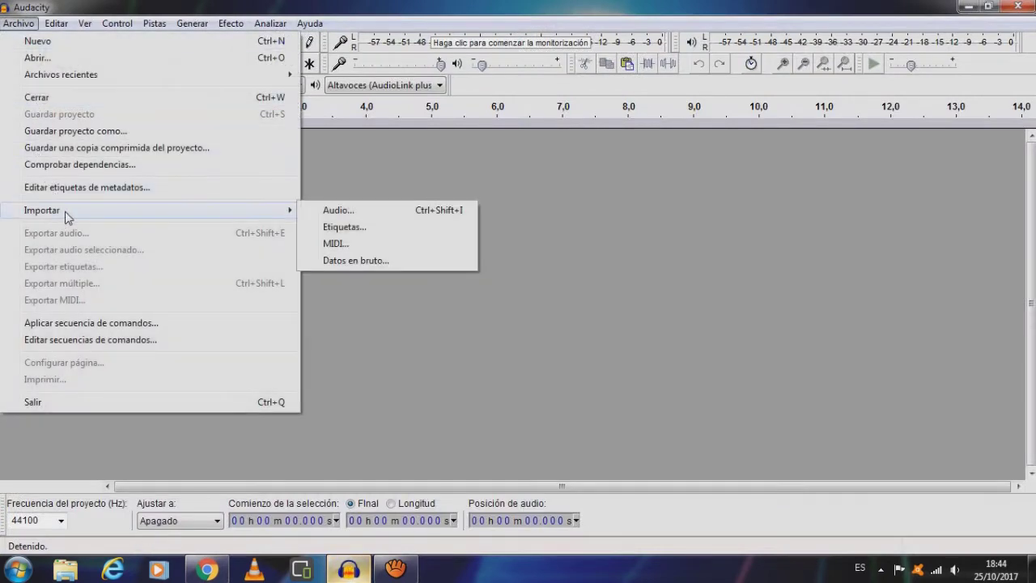
click(331, 211)
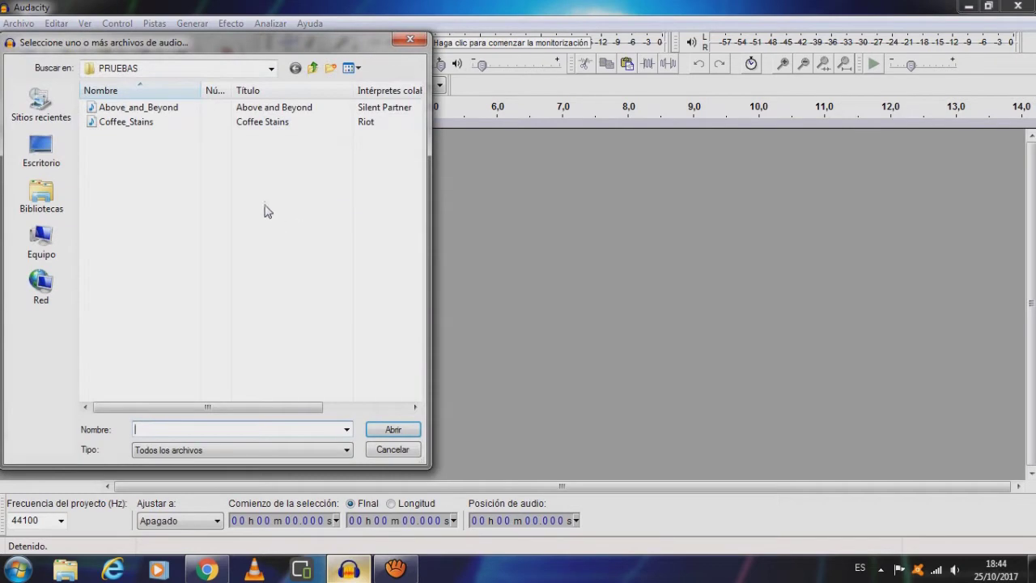
click(128, 121)
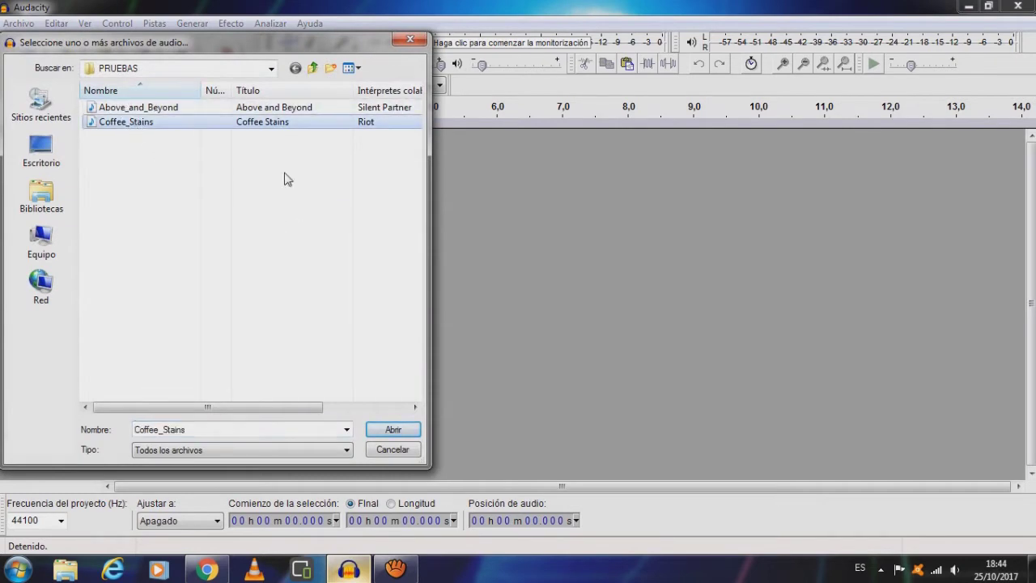
click(393, 429)
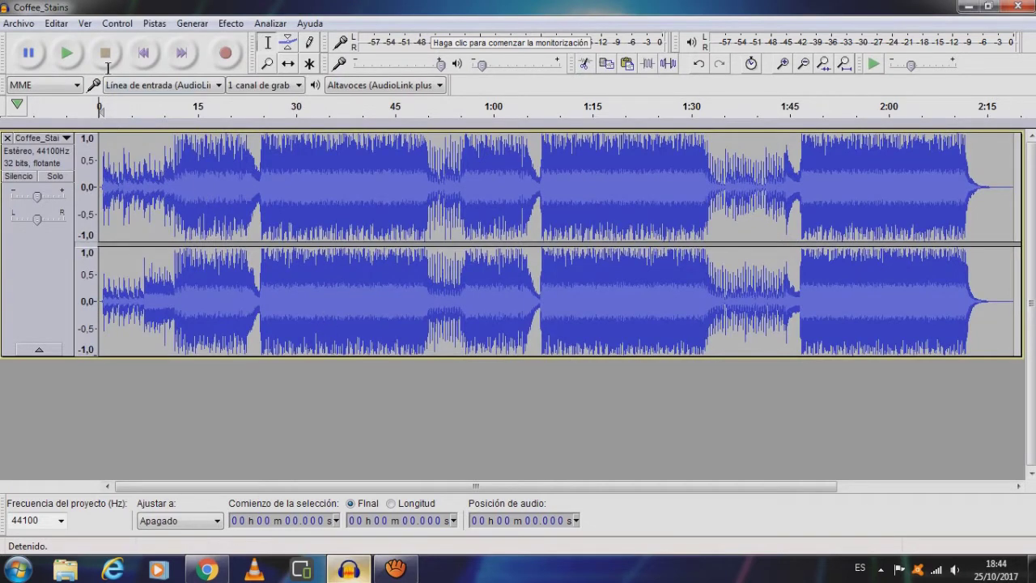
Step: Play about the first 12 seconds of the Coffee_Stains track and stop playback
click(66, 54)
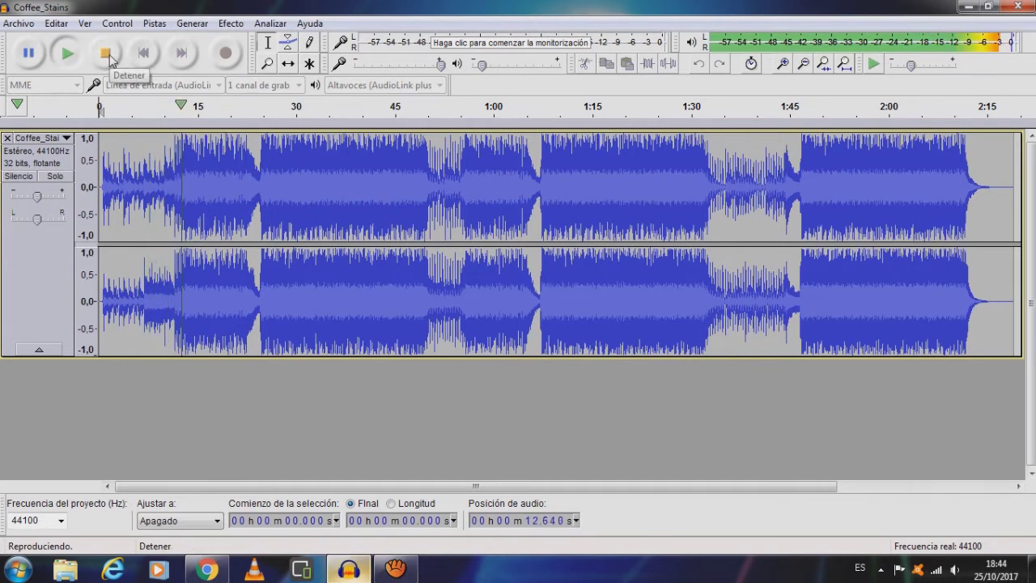
click(105, 54)
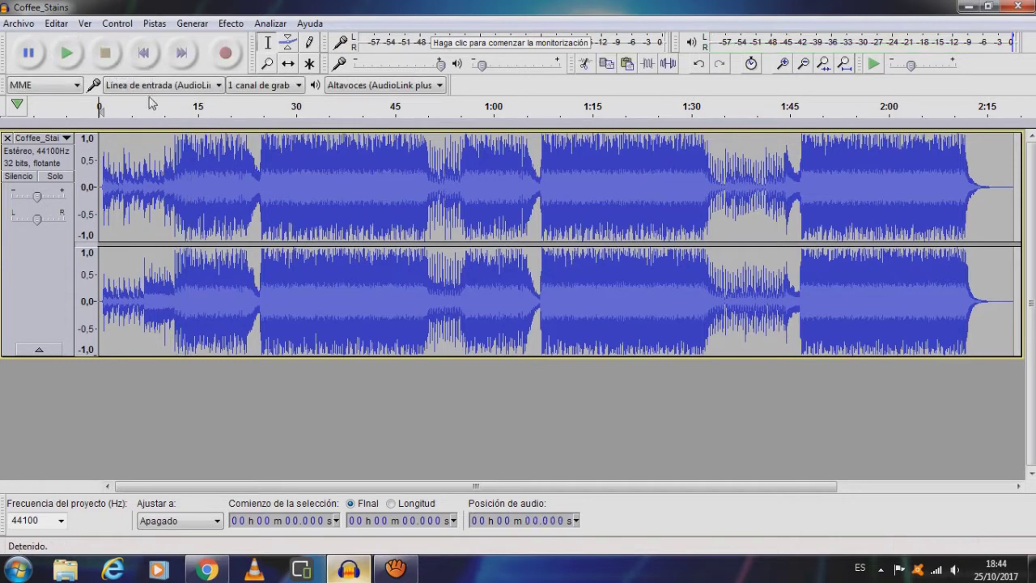
Step: Cut the Coffee_Stains audio from about 17.2 s through to the end of the track
click(207, 155)
mouse_move(207, 155)
mouse_down()
mouse_move(293, 162)
mouse_move(242, 168)
mouse_up()
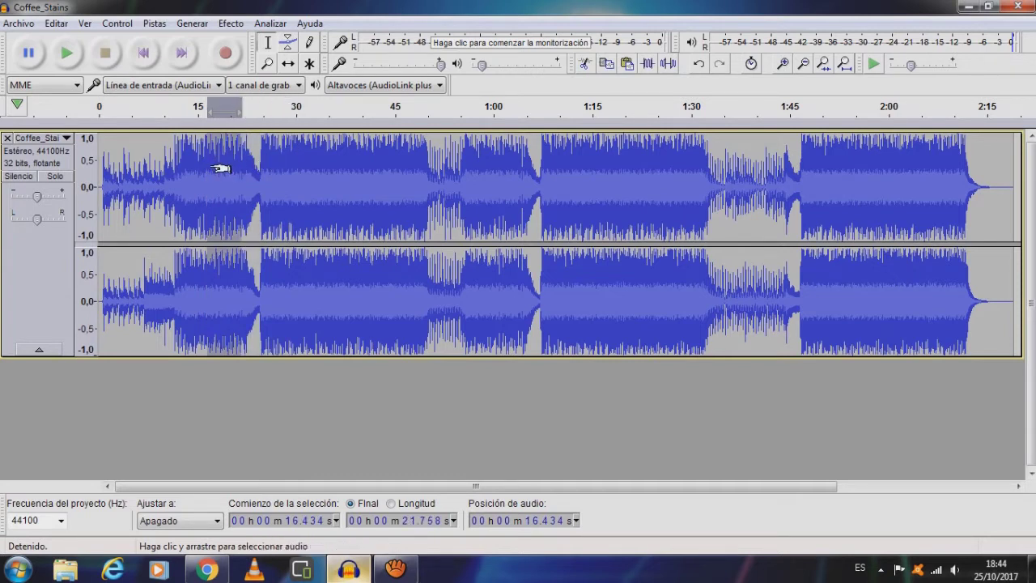
click(210, 166)
drag(212, 167, 705, 212)
drag(777, 215, 859, 230)
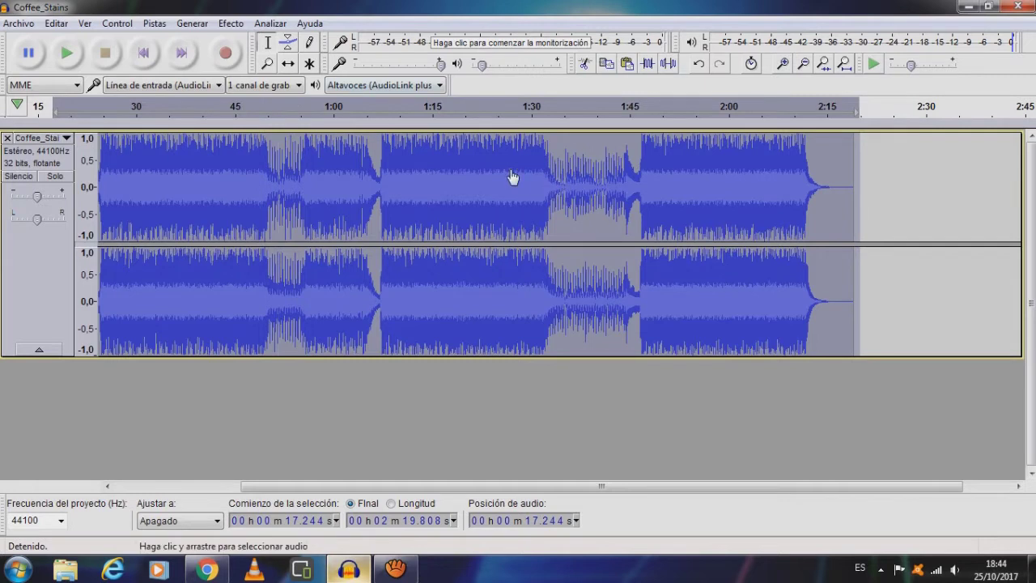
click(584, 65)
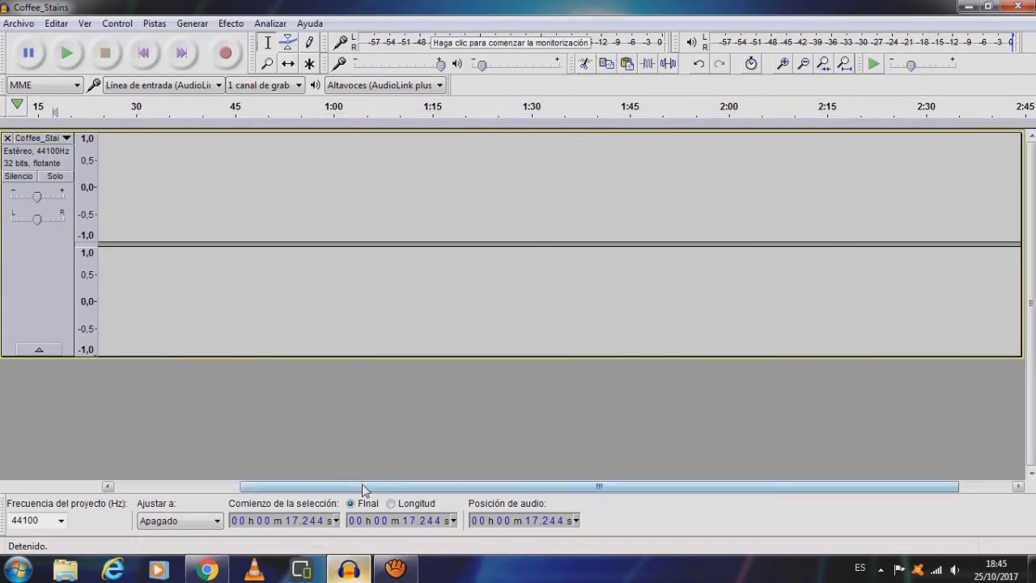
drag(369, 487, 218, 500)
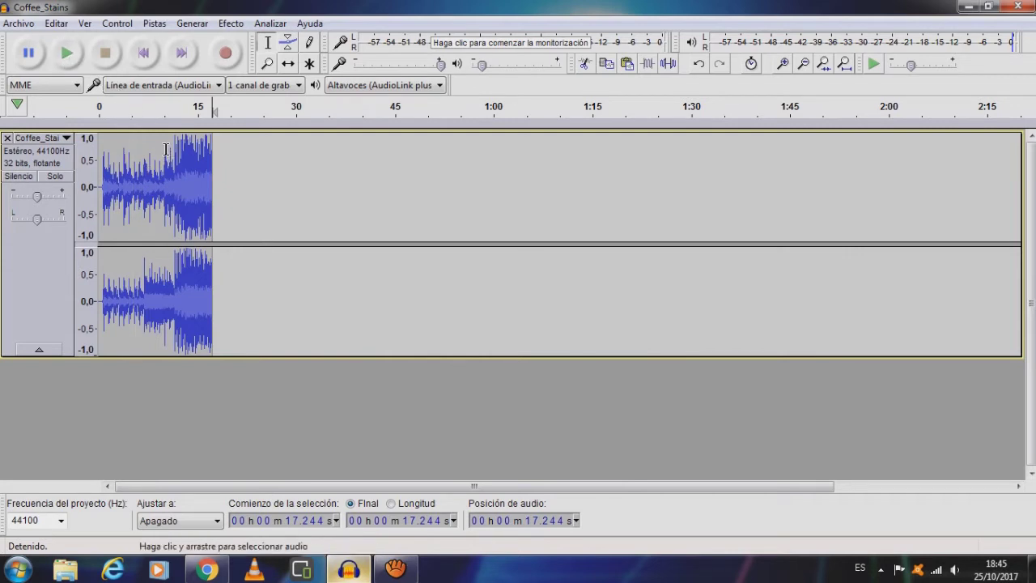
Step: Play the ending of the shortened Coffee_Stains track from about 13.9 s
click(190, 168)
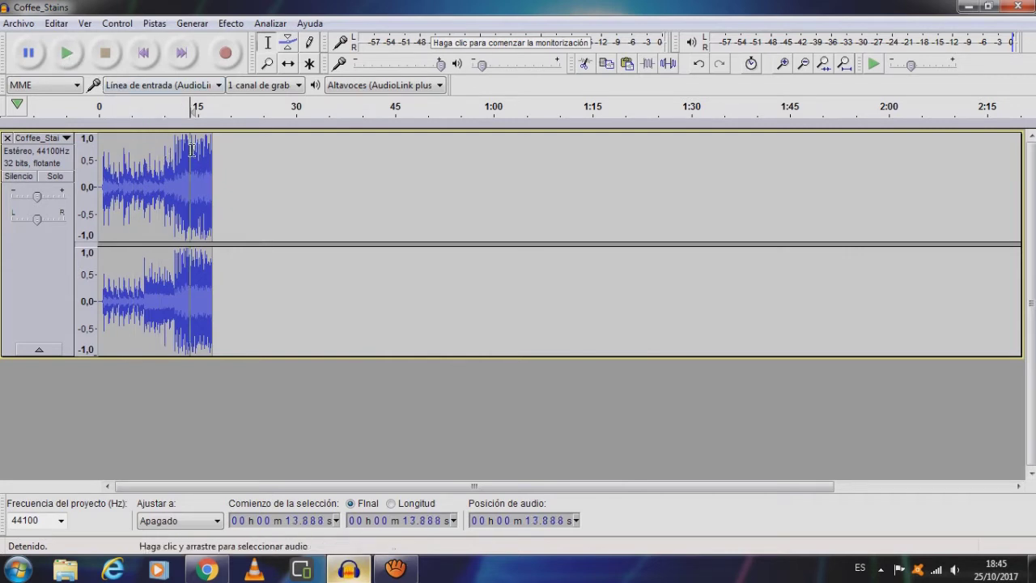
click(67, 53)
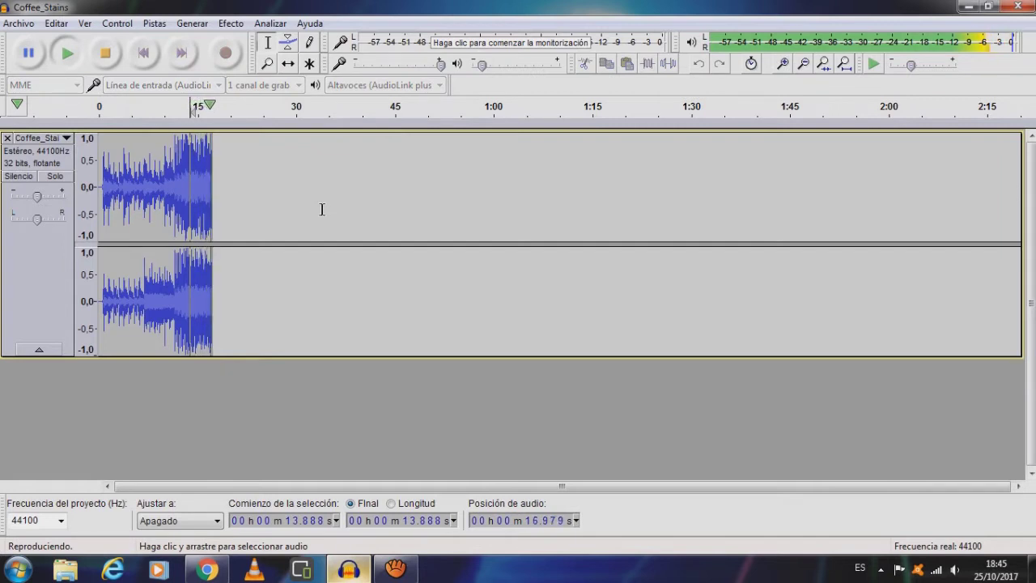
key(space)
Step: Apply the fade-out effect Desvanecer progresivamente to the end of Coffee_Stains, from about 13.9 s to 17.2 s
click(195, 187)
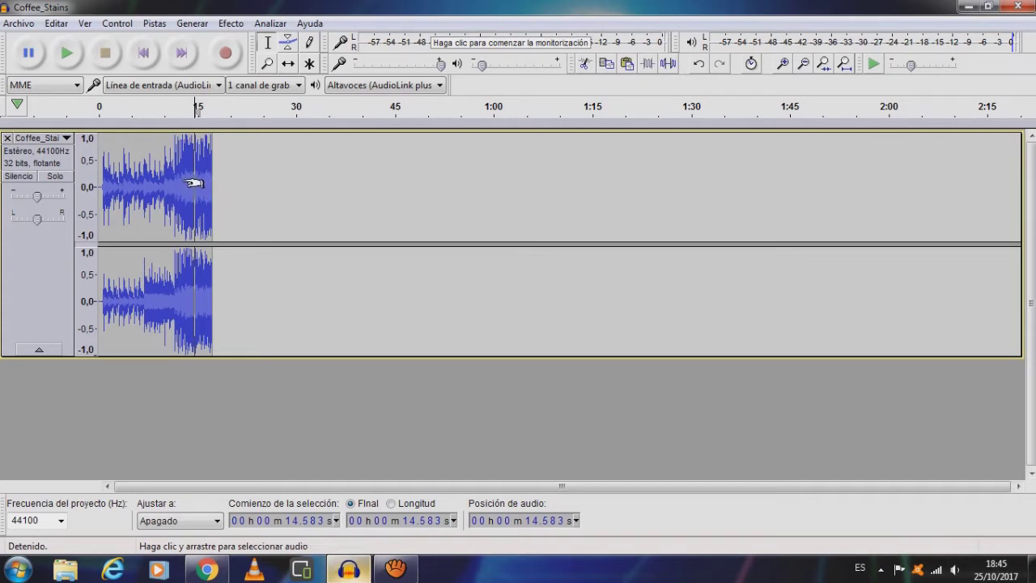
drag(189, 178, 210, 178)
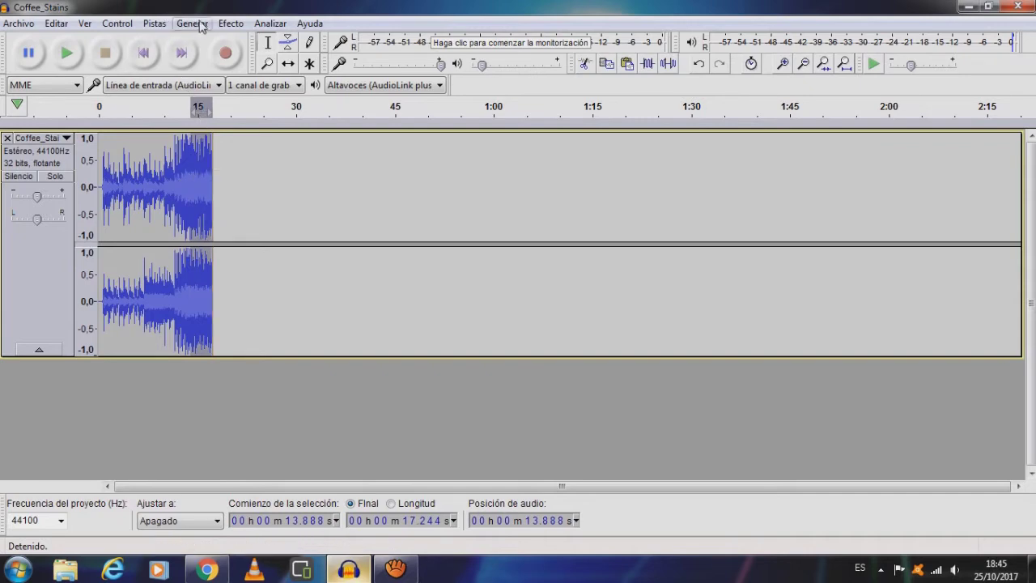
click(230, 24)
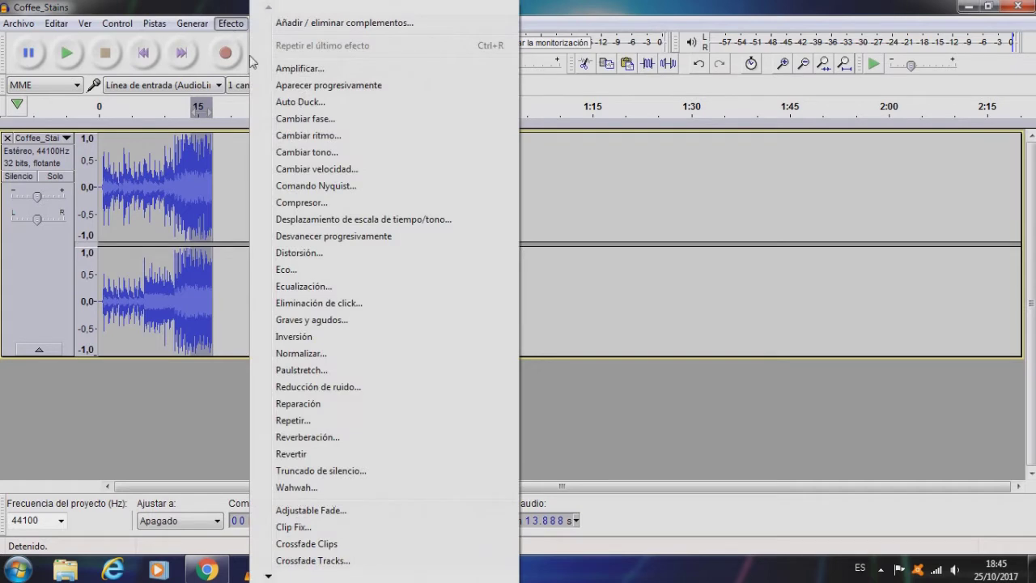
click(323, 238)
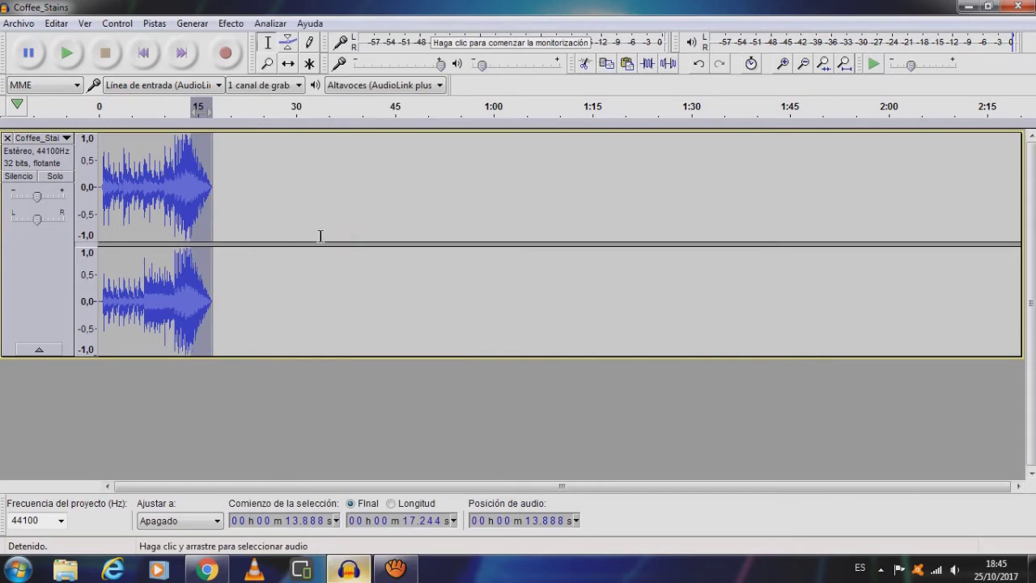
Step: Play the faded ending from about 13.5 s and place the cursor at the end of the Coffee_Stains clip
click(188, 171)
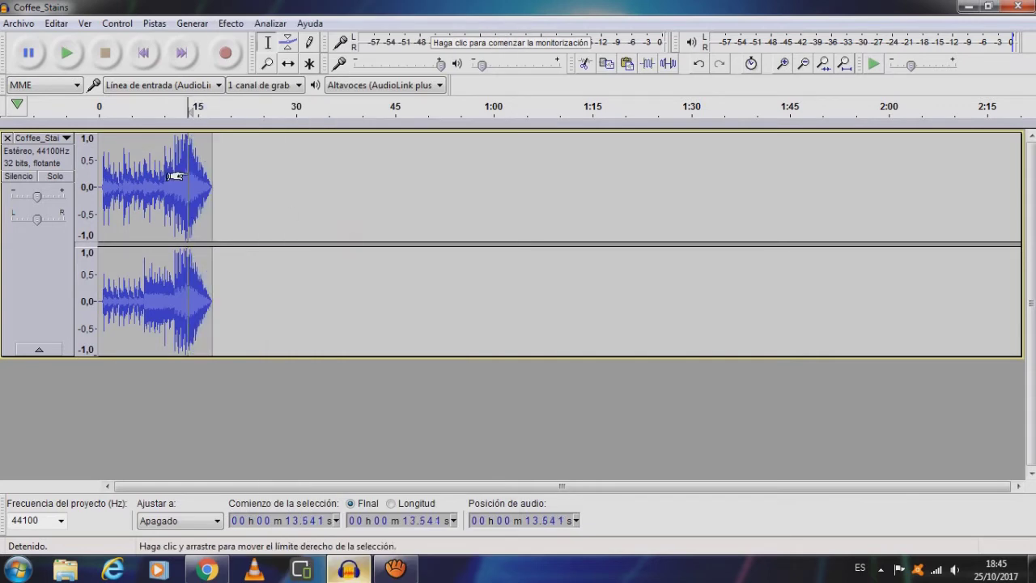
click(67, 53)
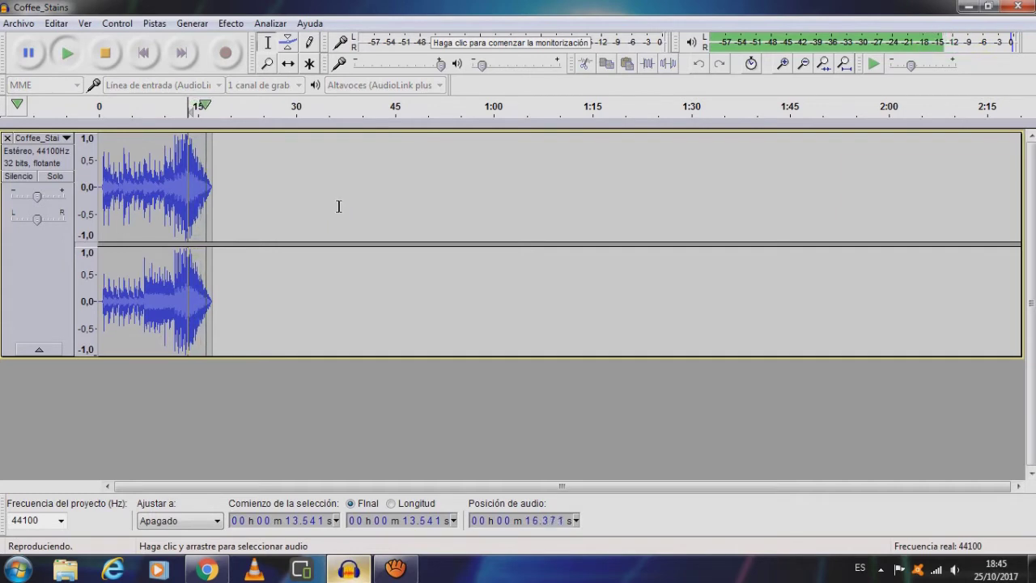
click(235, 173)
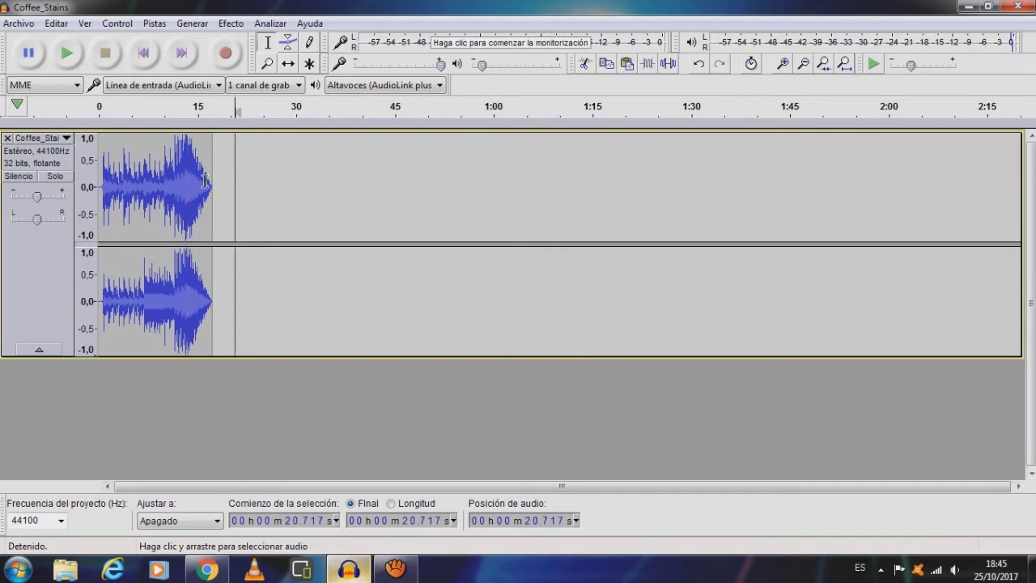
click(212, 182)
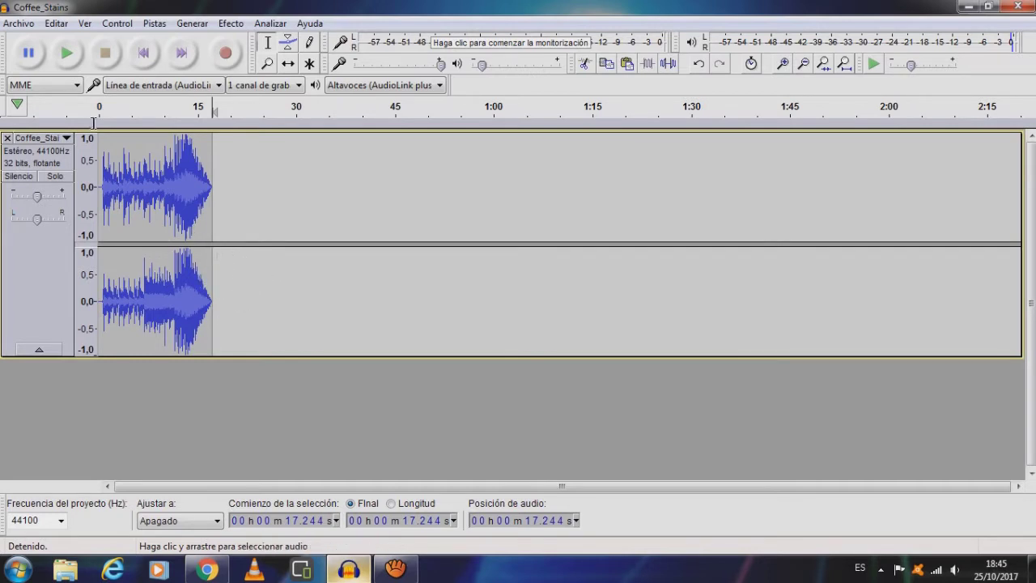
Step: Import the audio file Above_and_Beyond from the PRUEBAS folder as a second track
click(18, 22)
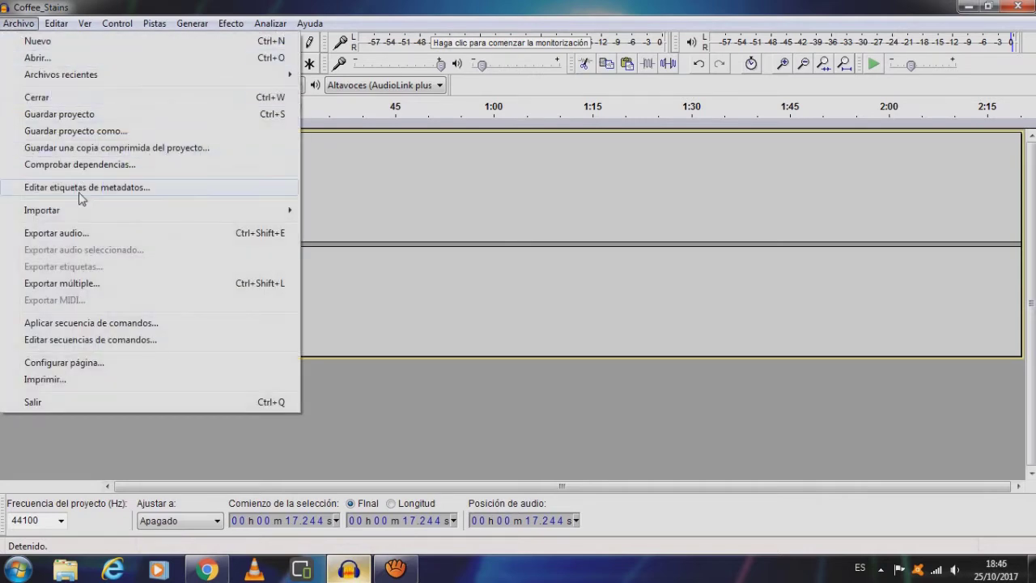
mouse_move(100, 210)
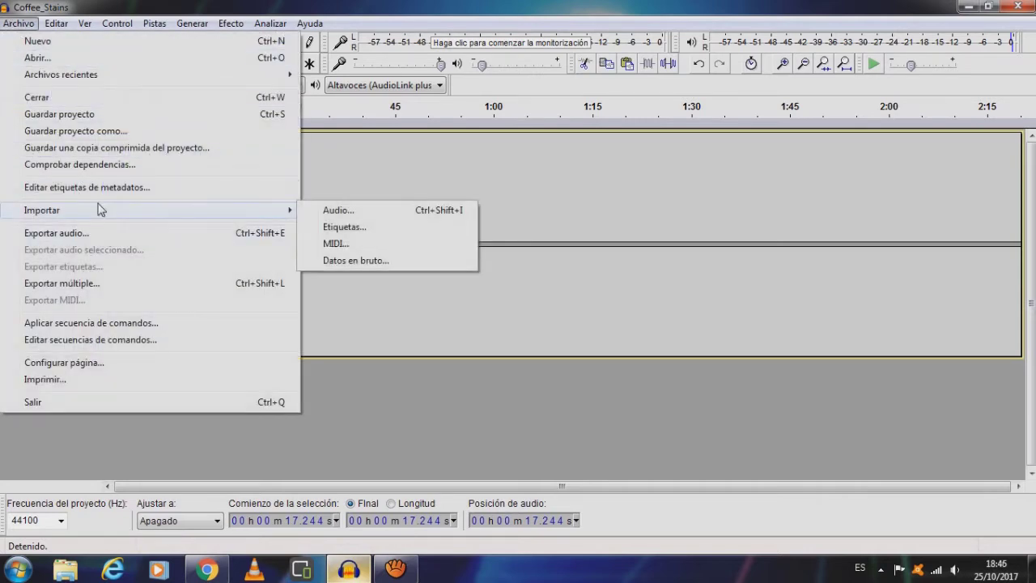
click(341, 210)
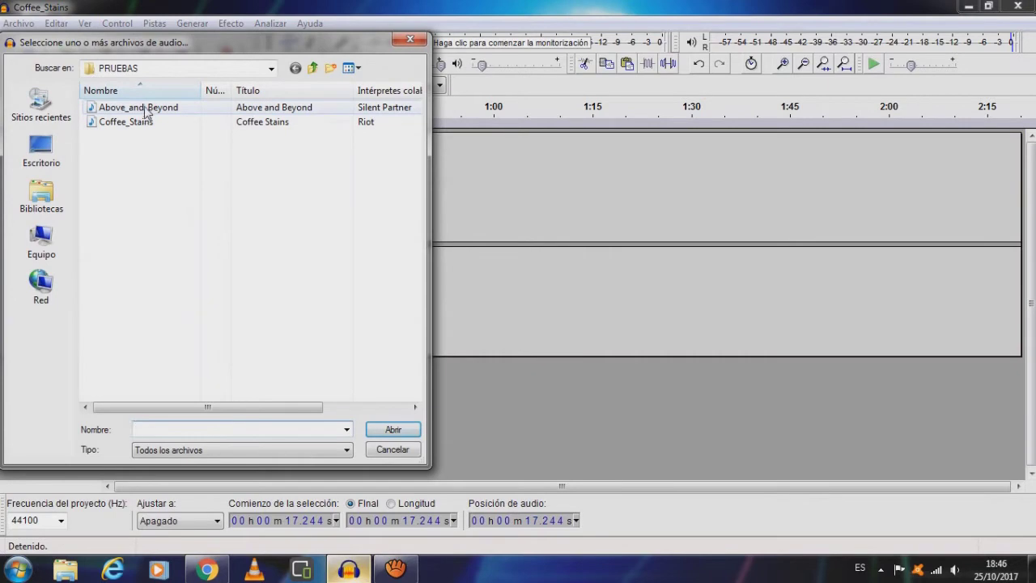
click(146, 110)
click(388, 431)
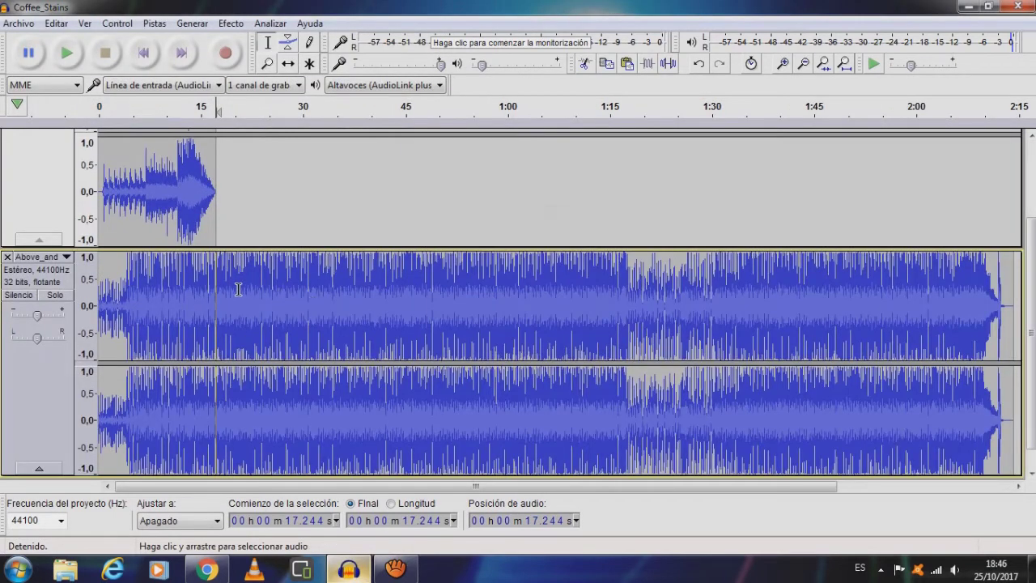
Step: Reduce the height of the Above_and_Beyond and Coffee_Stains tracks so both fit in the project view
click(101, 278)
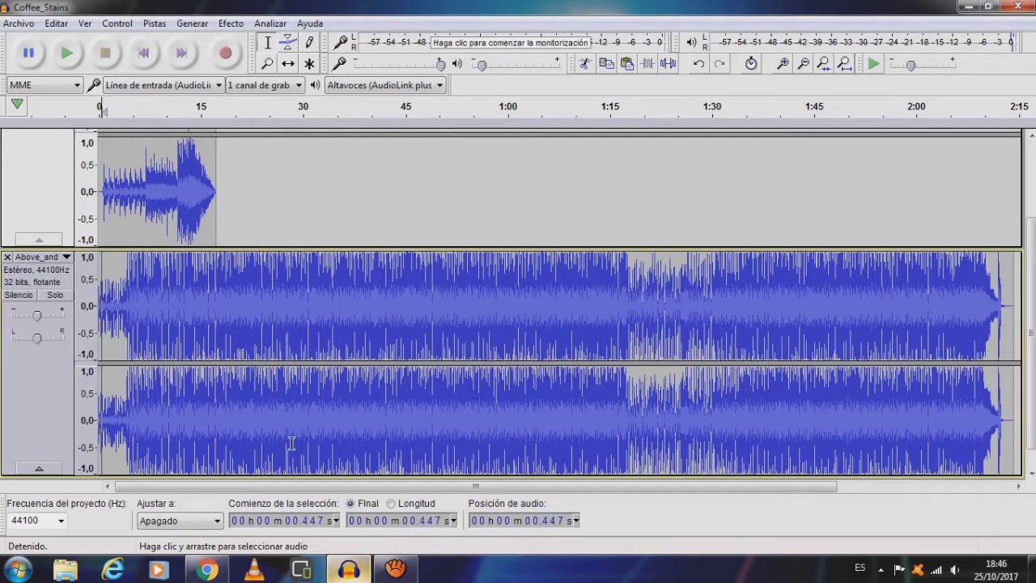
drag(294, 475, 294, 400)
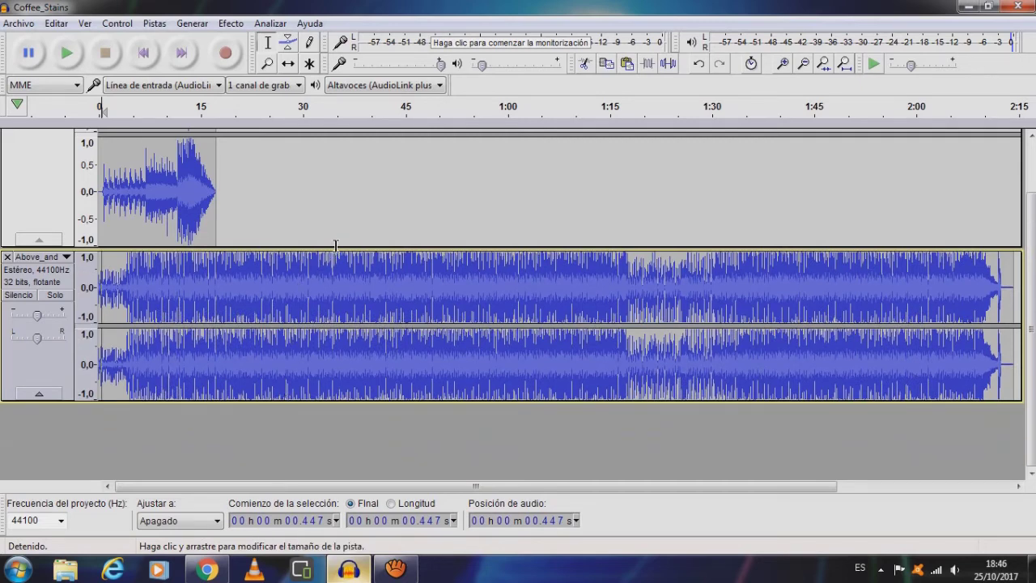
drag(336, 244, 331, 211)
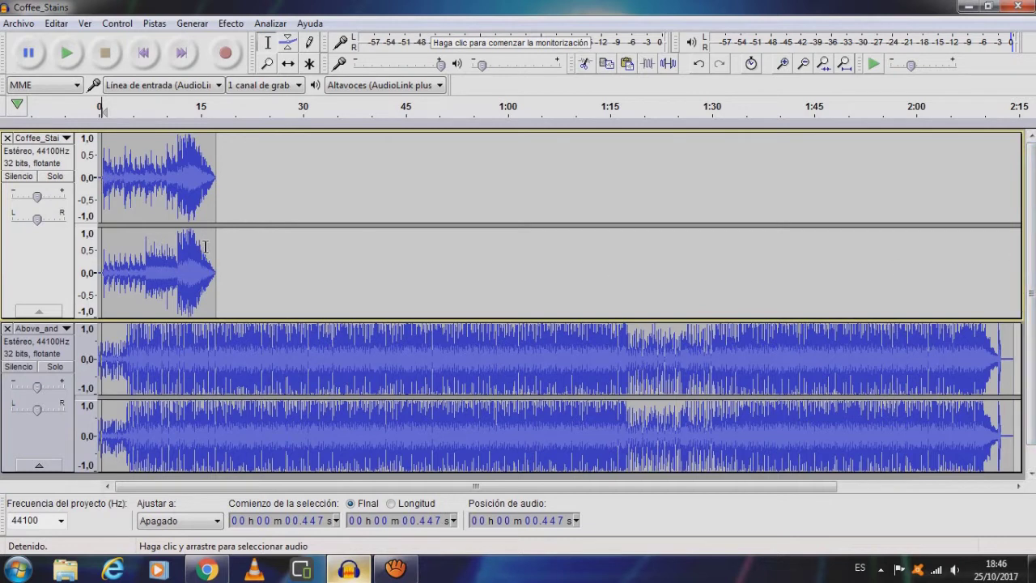
Step: Solo the Above_and_Beyond track and play its opening from 0 s
click(55, 367)
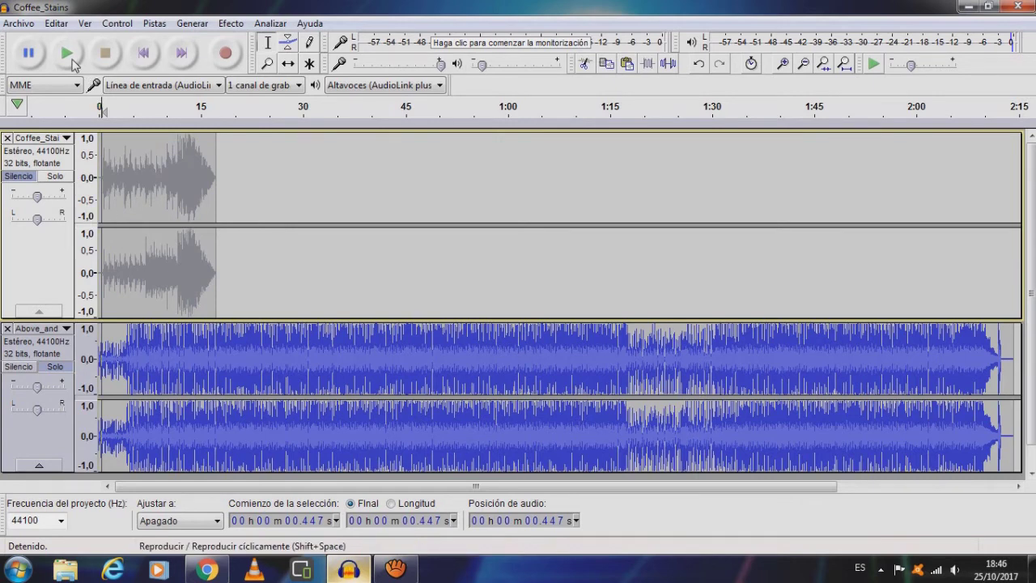
click(101, 192)
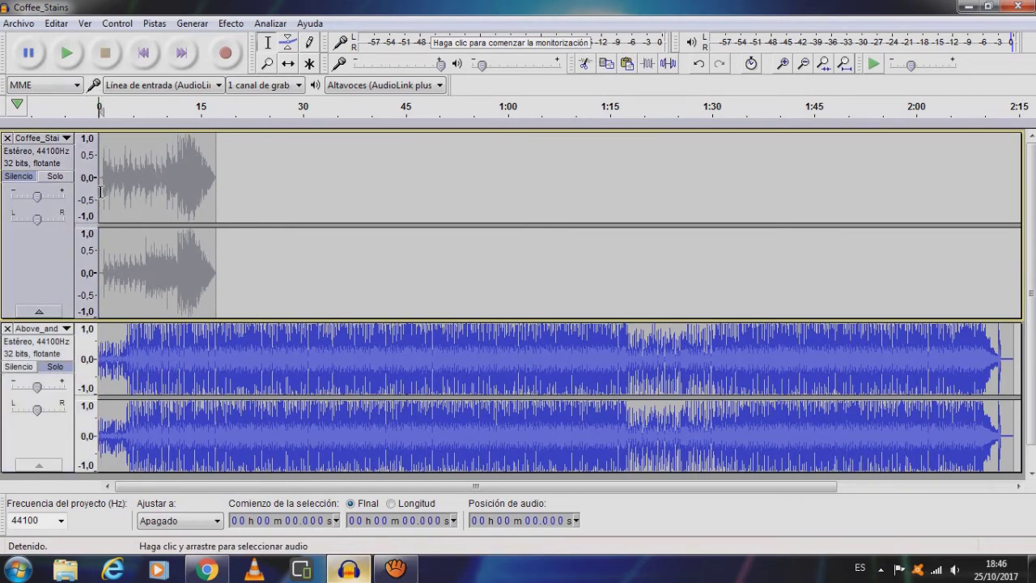
click(67, 53)
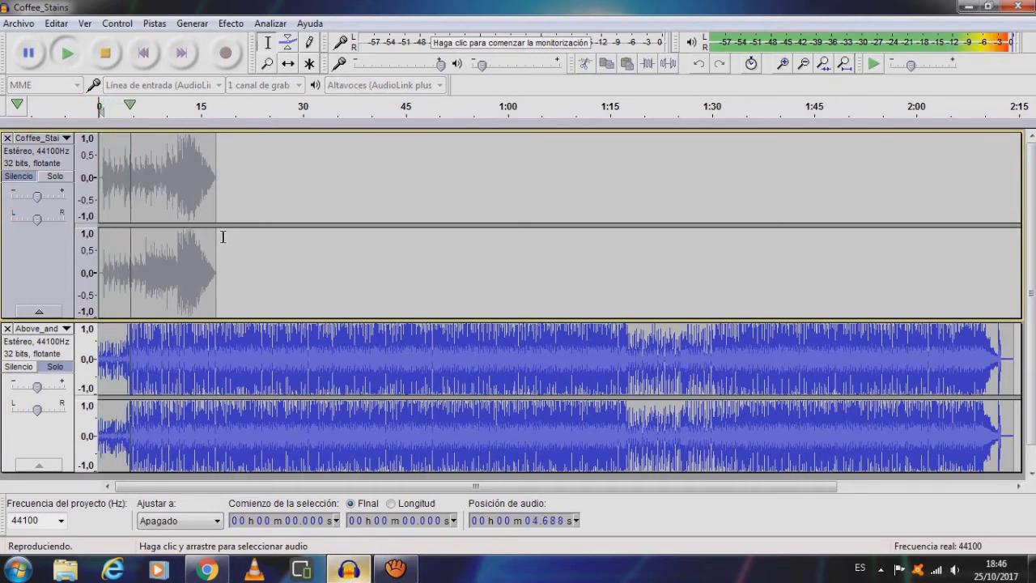
click(109, 55)
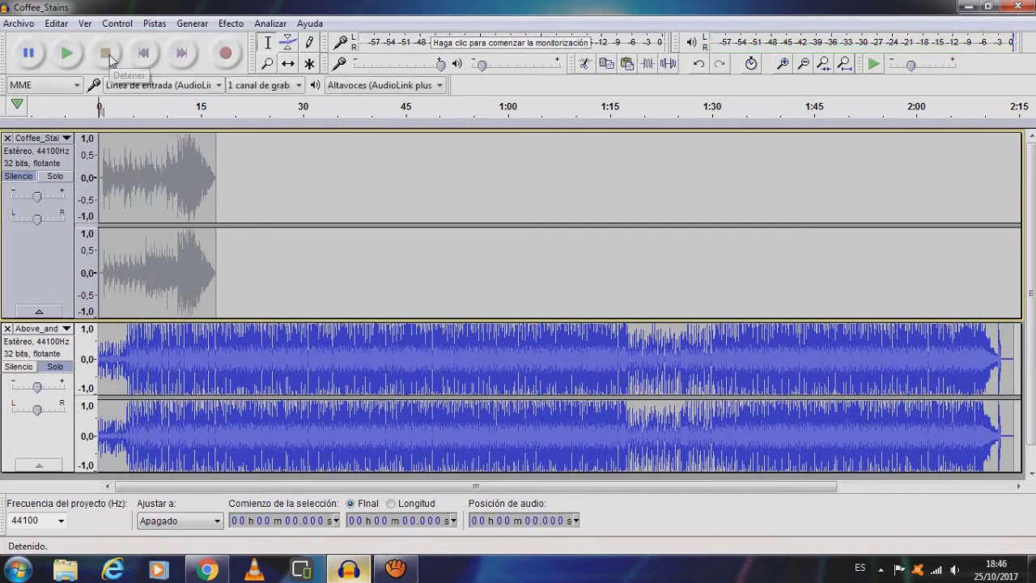
Step: Cut everything in Above_and_Beyond from about 17.2 s, where Coffee_Stains ends, through the end of the track
click(217, 329)
drag(217, 329, 1025, 356)
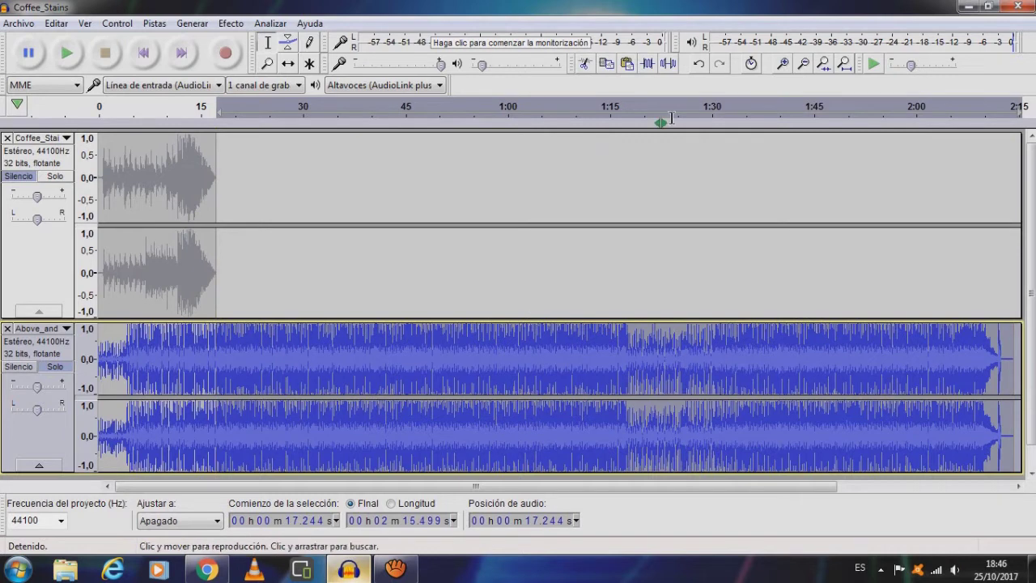
click(585, 65)
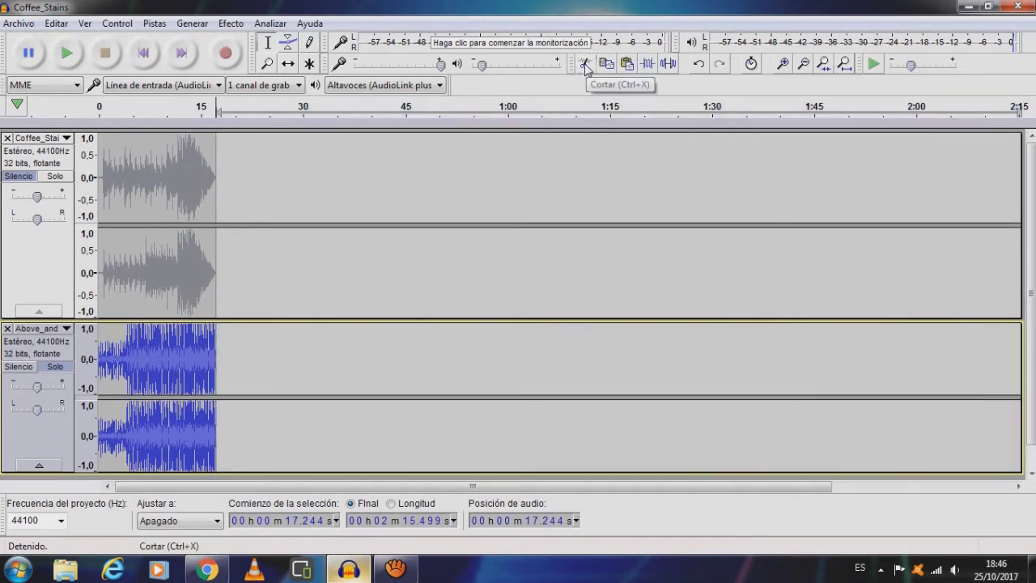
Step: Apply the fade-out effect Desvanecer progresivamente to Above_and_Beyond from about 13.1 s to 17.2 s, and play the ending from about 12.3 s
click(195, 343)
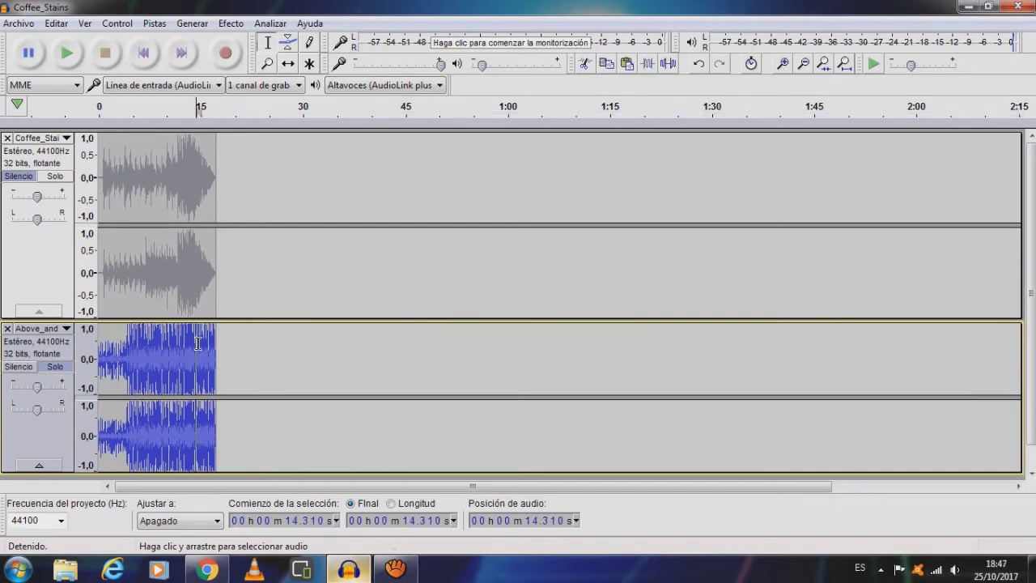
click(68, 55)
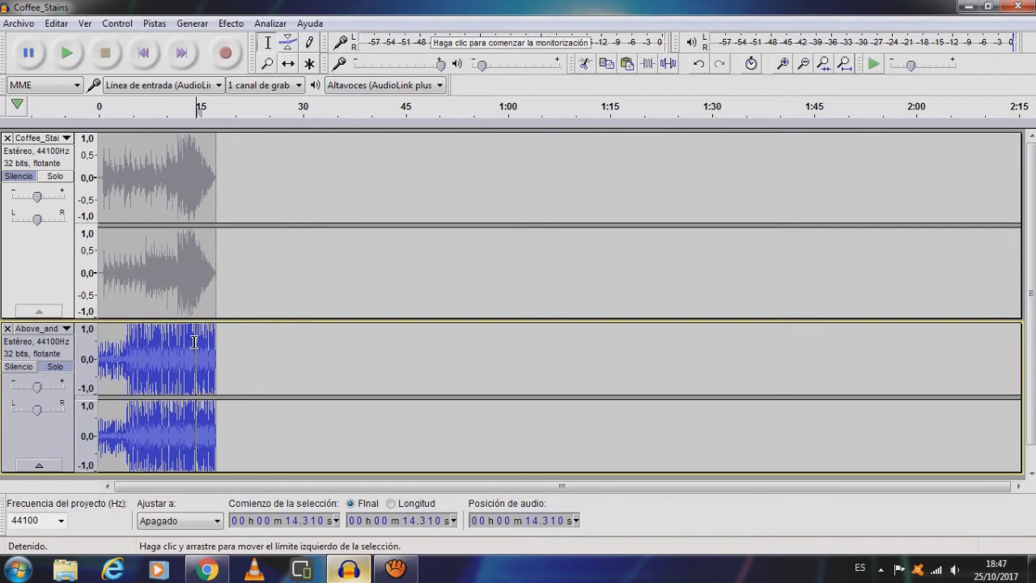
drag(187, 343, 215, 345)
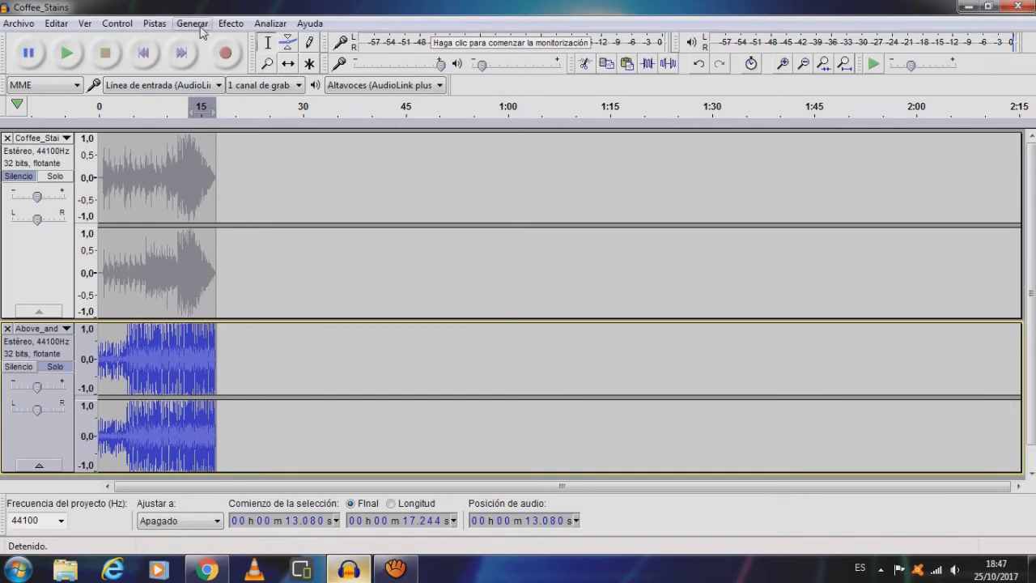
click(231, 22)
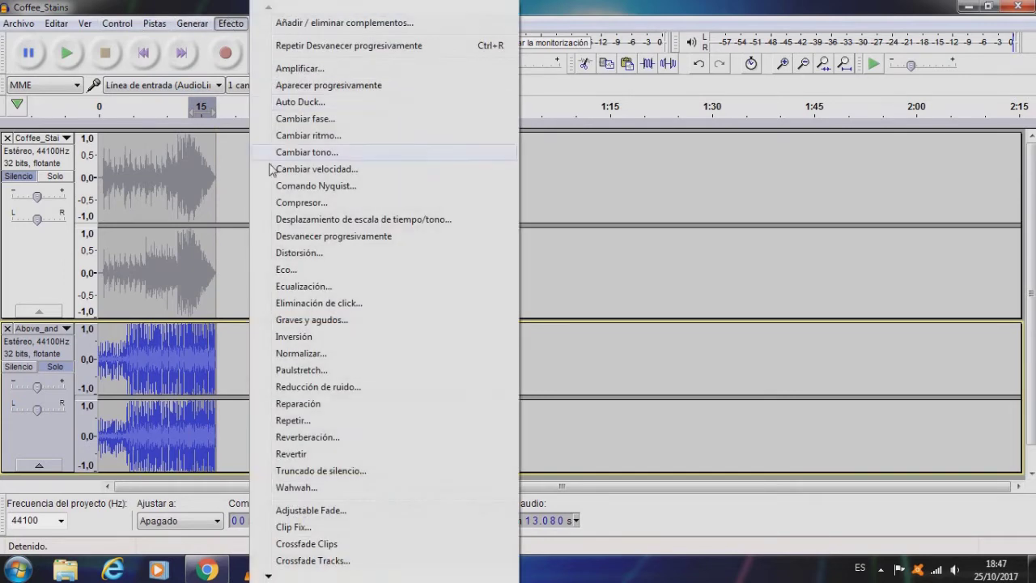
click(308, 236)
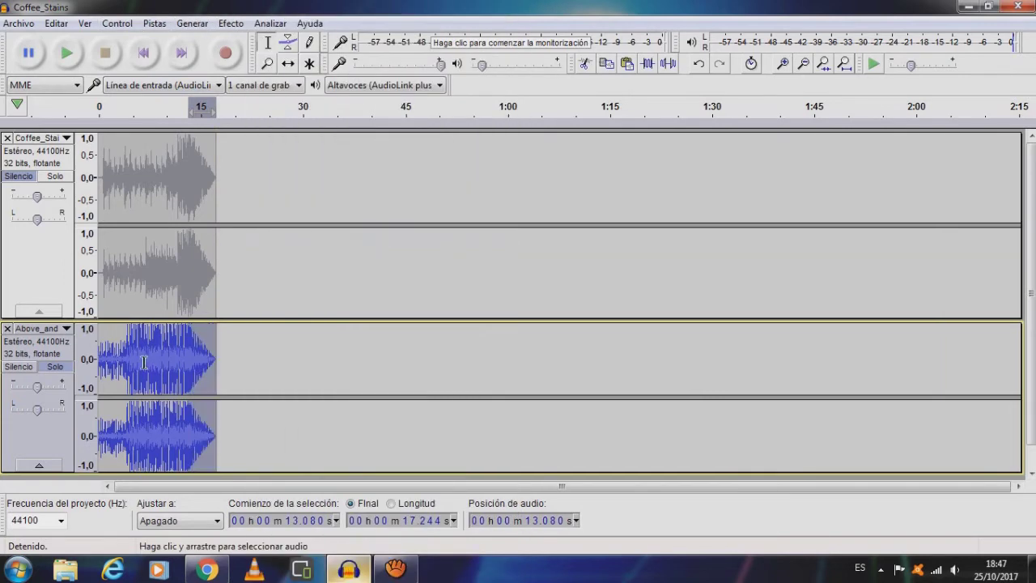
click(182, 347)
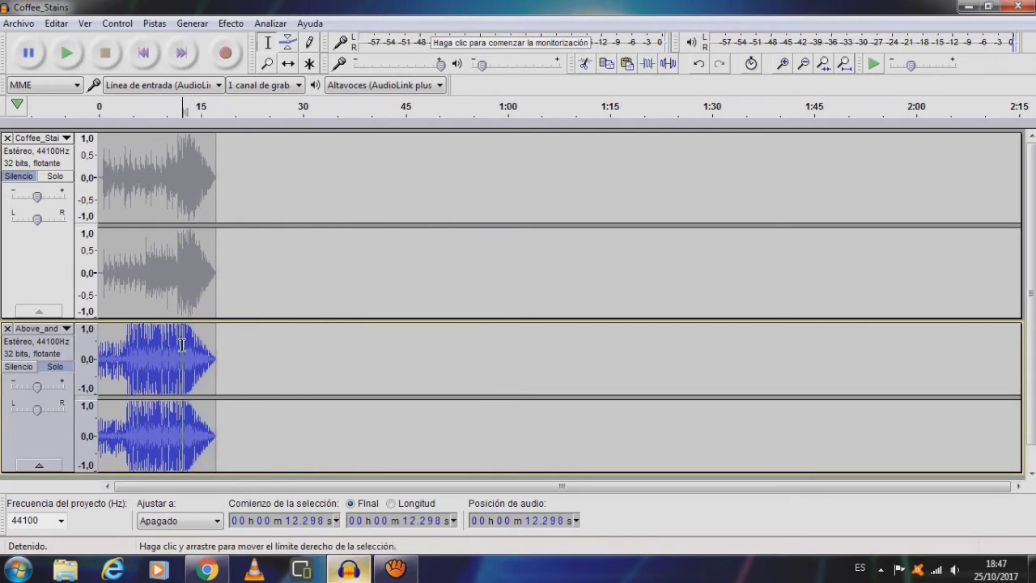
click(68, 54)
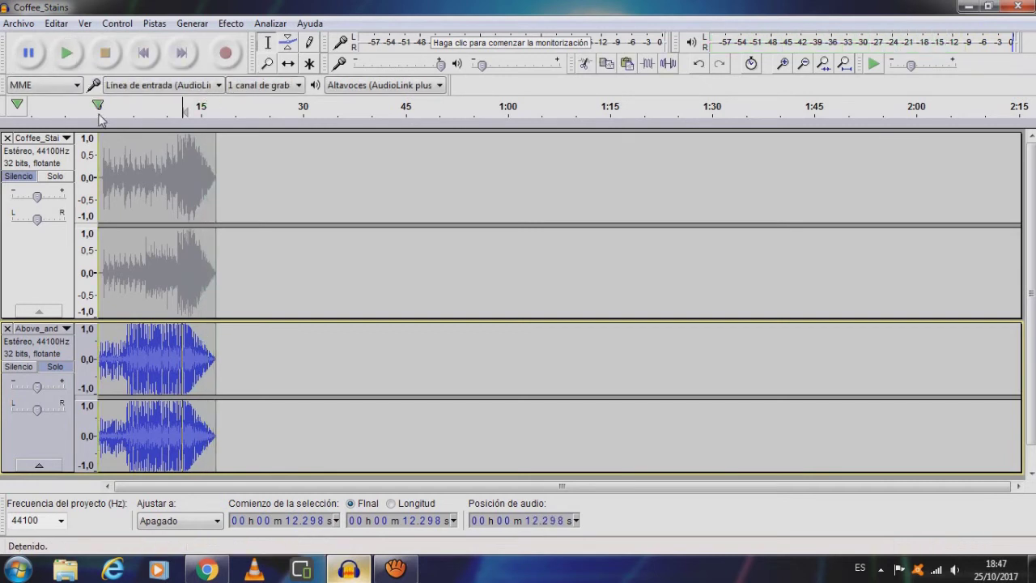
Step: Turn off solo on Above_and_Beyond and play both tracks together from about 12.3 s
click(56, 369)
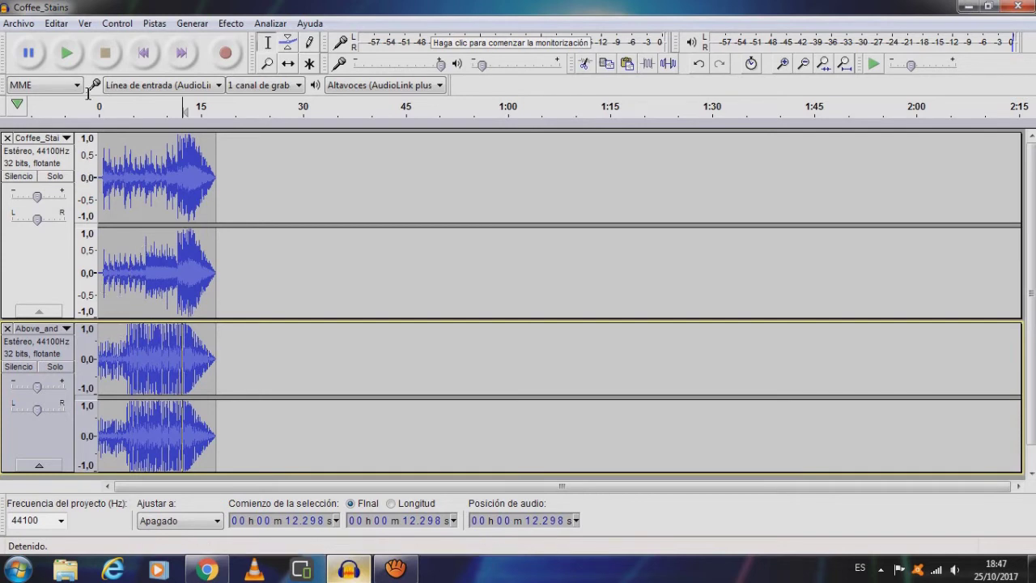
click(68, 53)
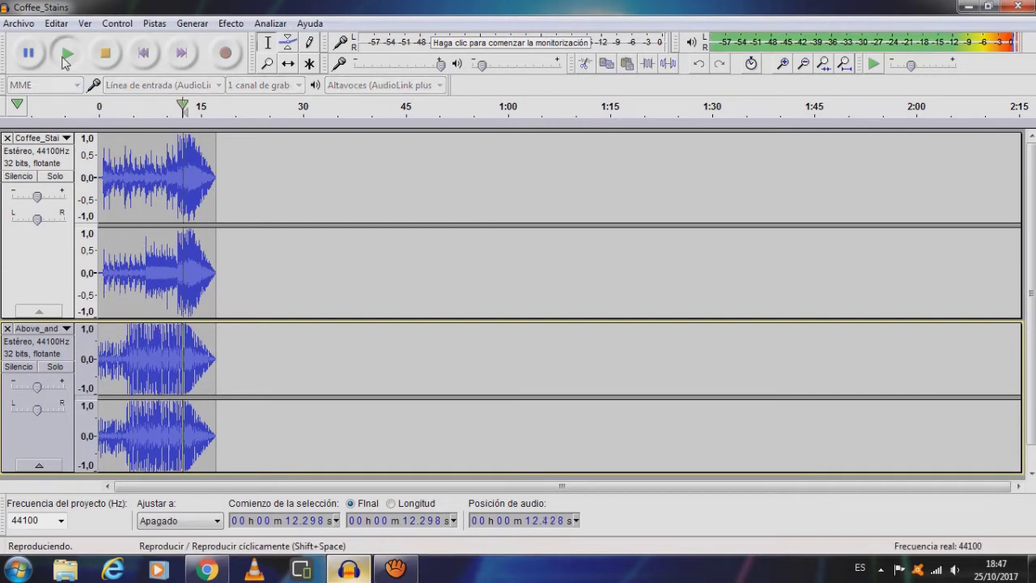
click(106, 54)
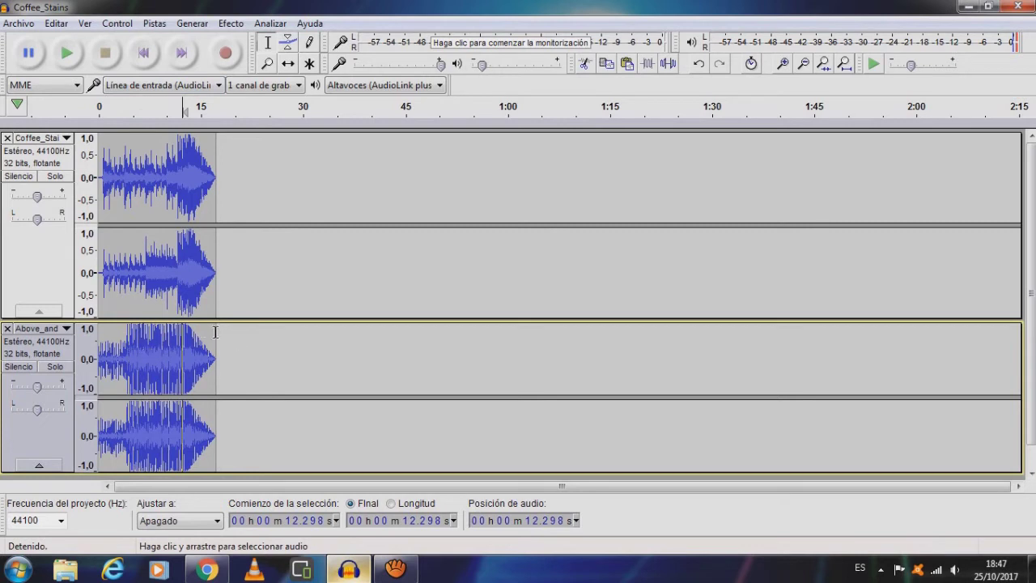
Step: Shift the Above_and_Beyond clip in time to start where Coffee_Stains ends, and play the transition from about 12.5 s
click(288, 67)
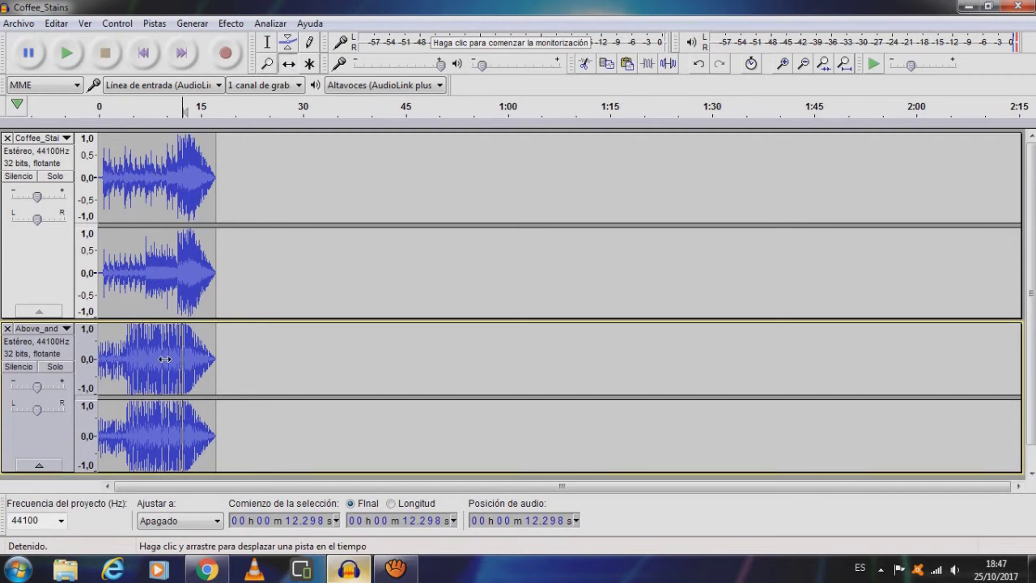
drag(165, 359, 285, 366)
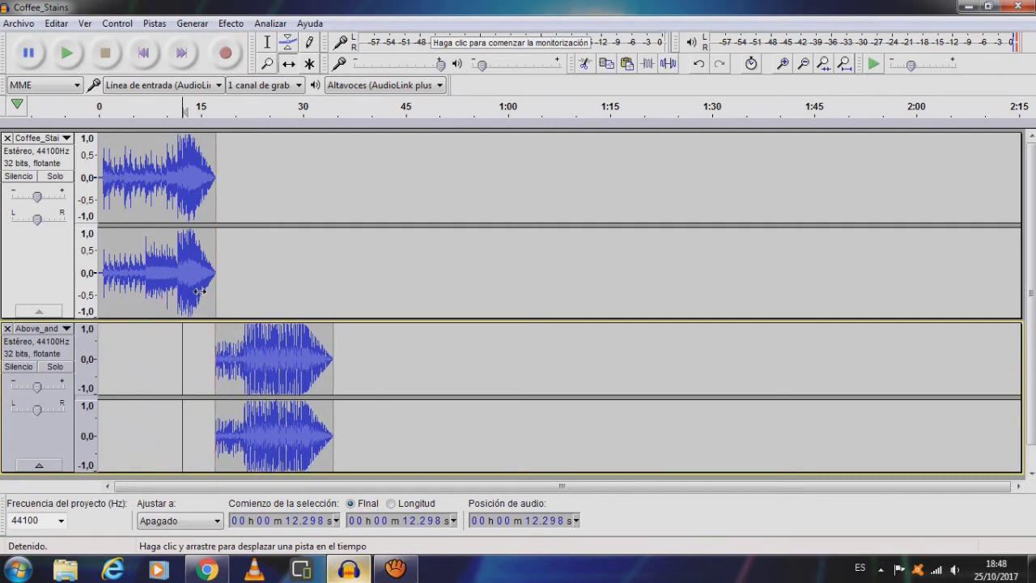
click(271, 42)
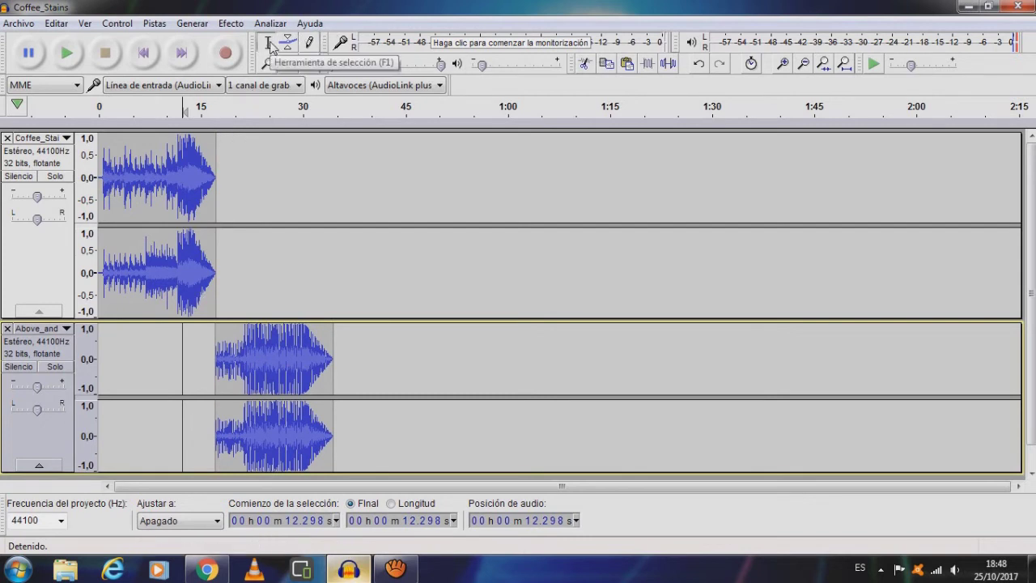
click(185, 194)
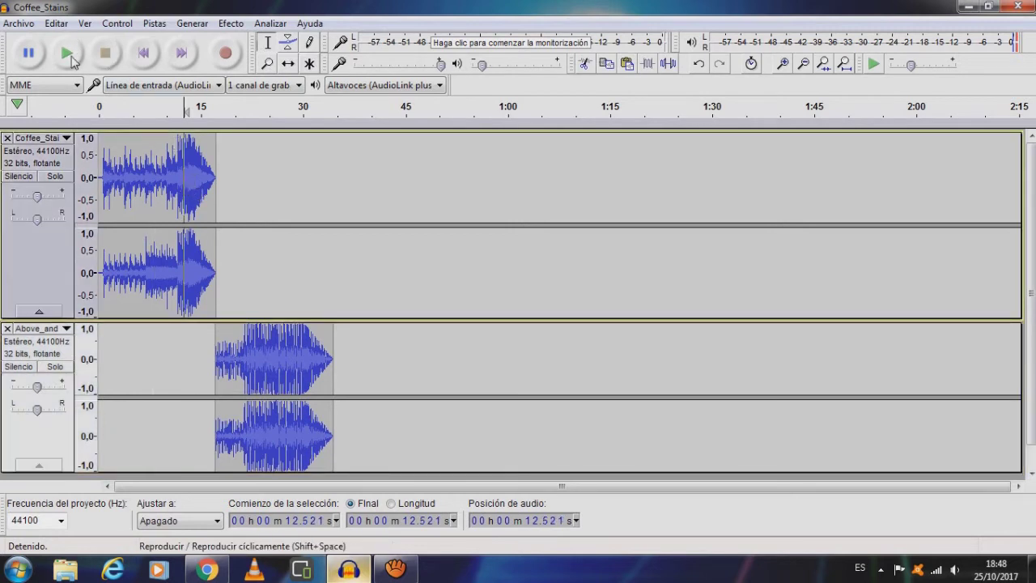
click(67, 54)
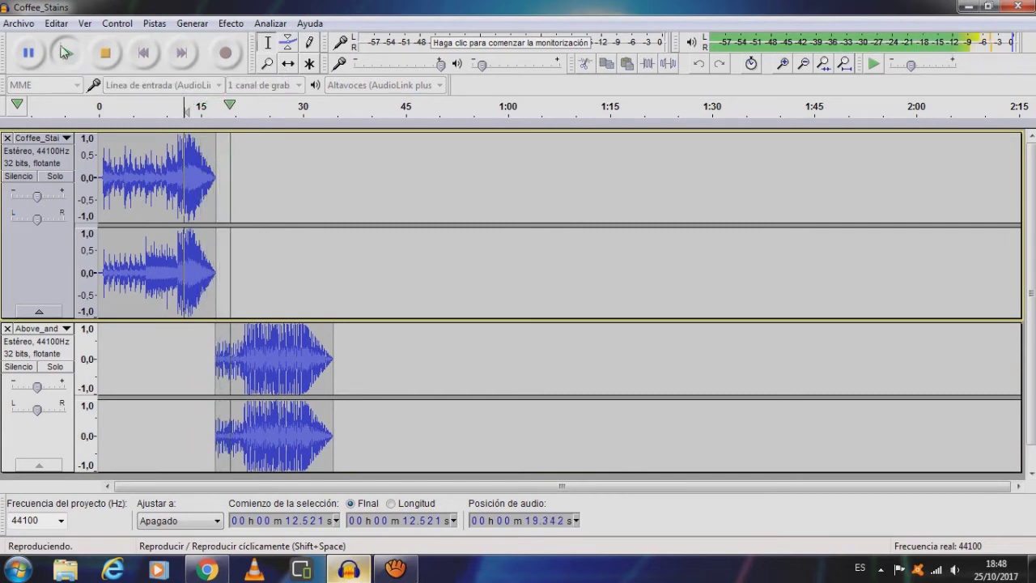
click(105, 54)
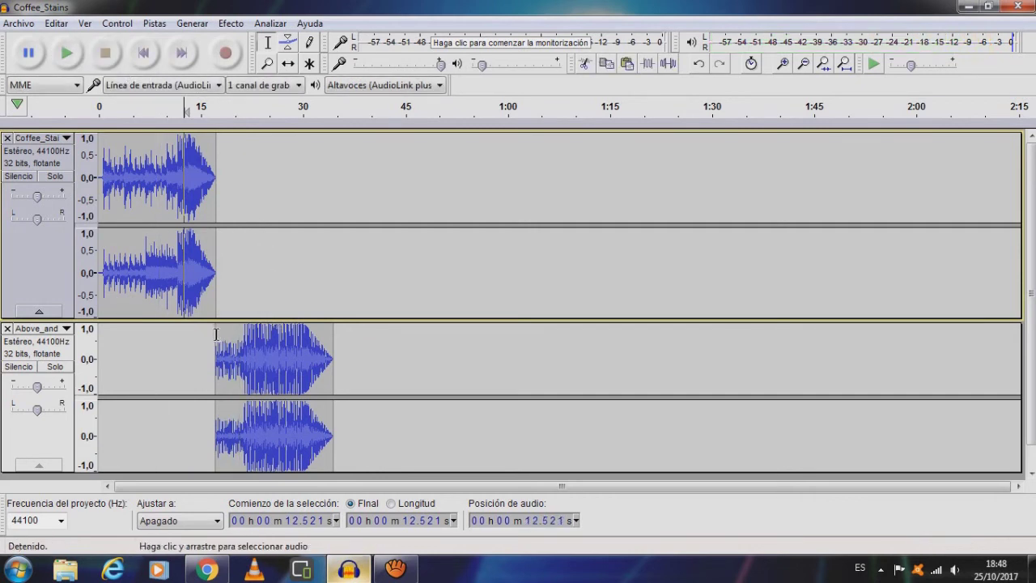
Step: Apply the fade-in effect Aparecer progresivamente to Above_and_Beyond from about 17.2 s to 20.9 s, and play the transition from about 14.9 s
drag(216, 335, 240, 339)
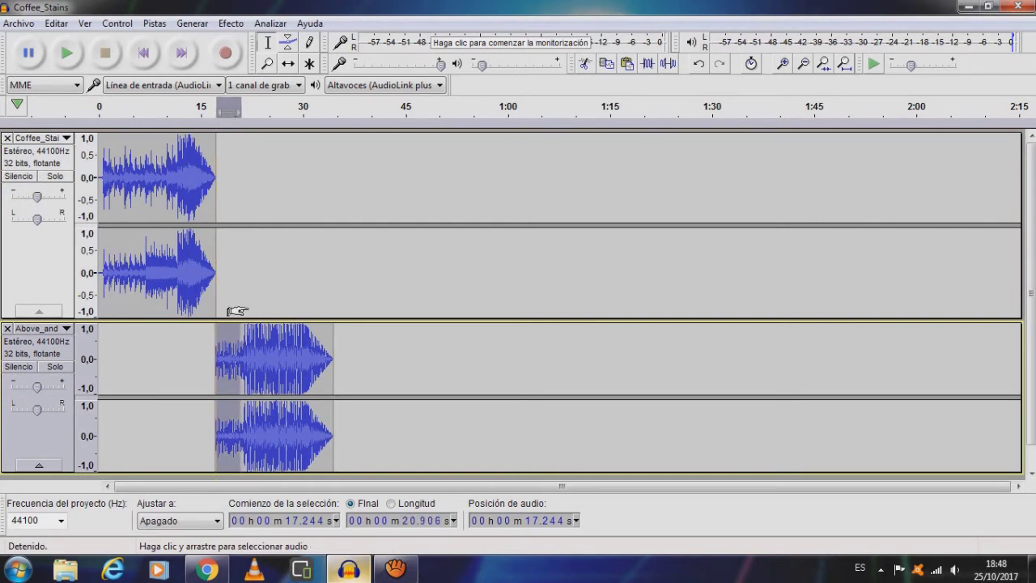
click(231, 24)
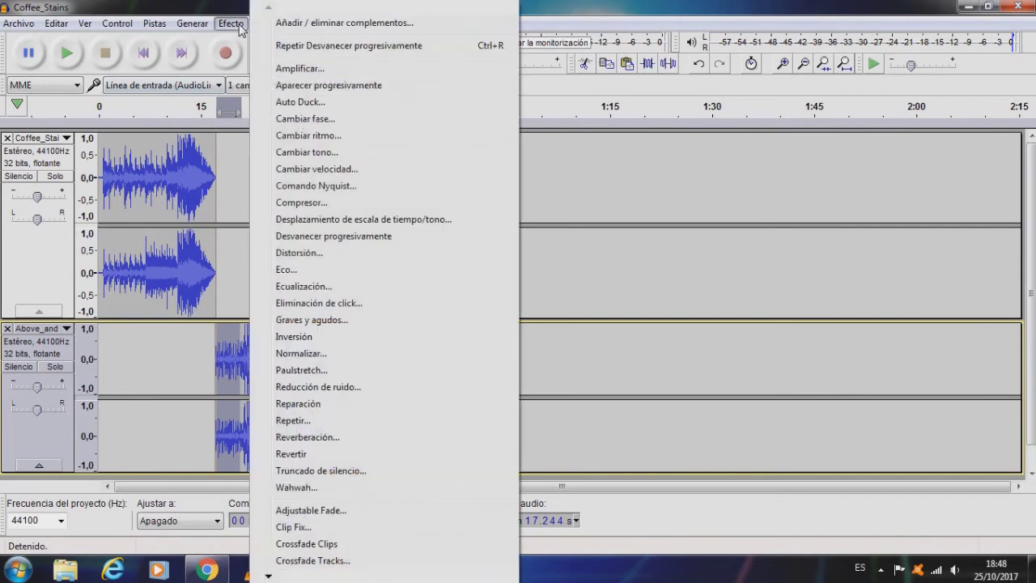
click(329, 85)
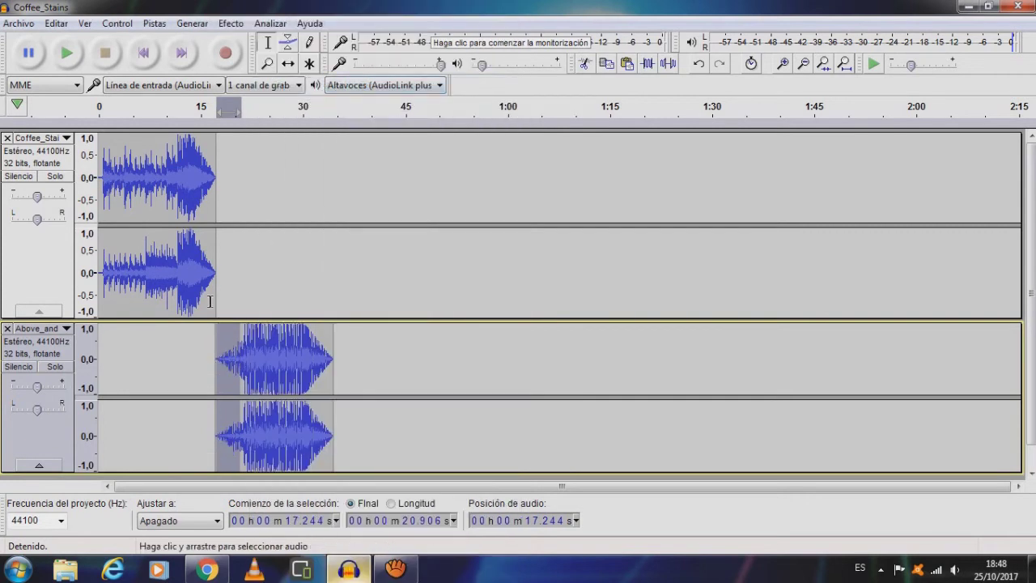
click(200, 278)
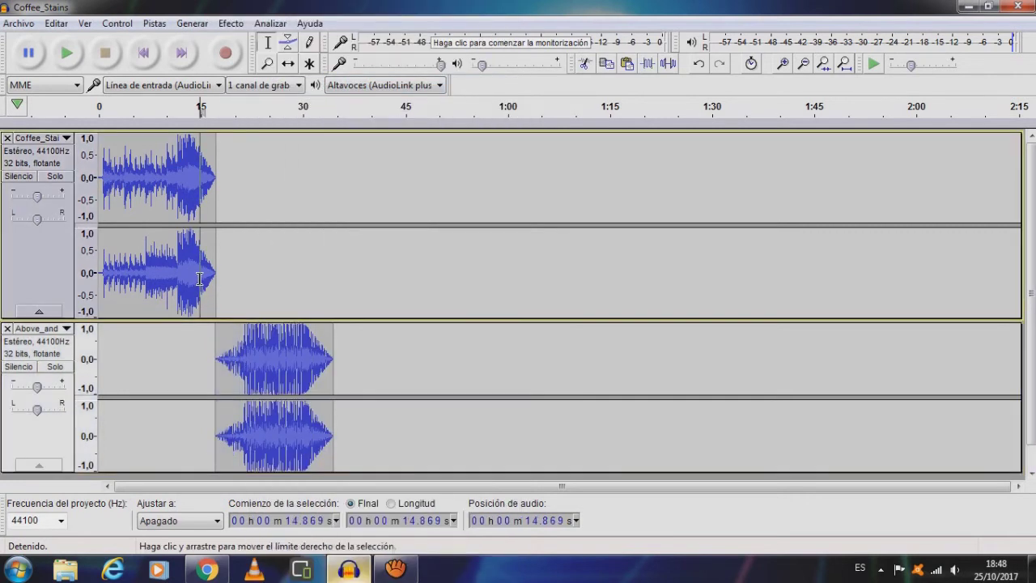
click(75, 54)
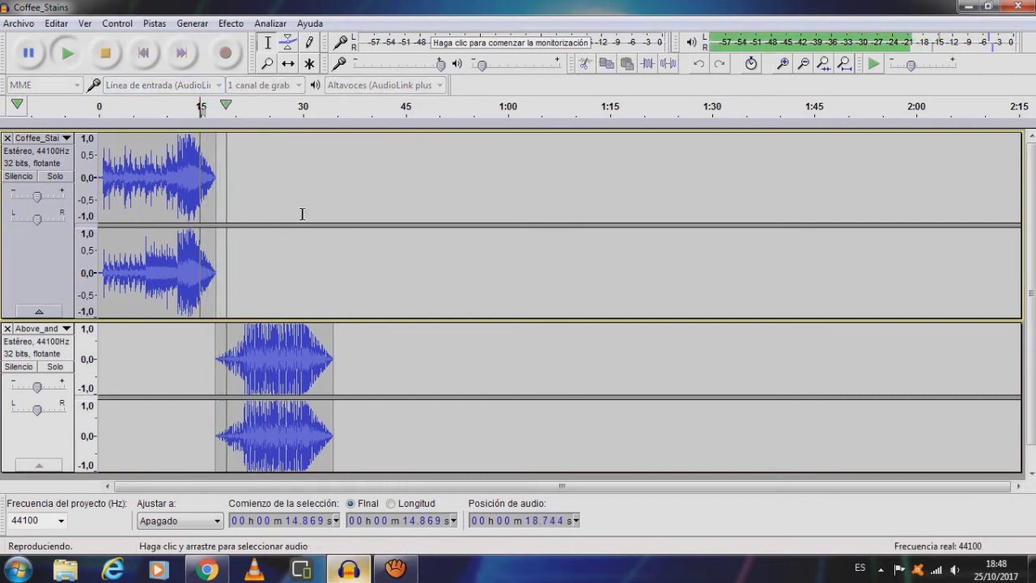
key(space)
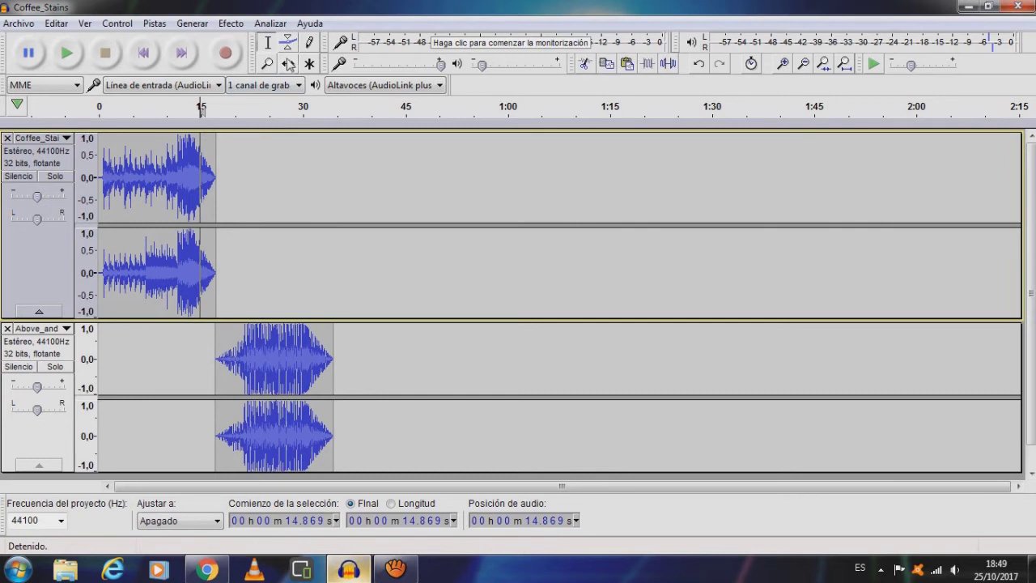
Step: Shift the Above_and_Beyond clip earlier, to about 15.5 s, overlapping the Coffee_Stains fade-out, and play the crossfade from about 12.6 s
click(289, 65)
drag(273, 348, 262, 350)
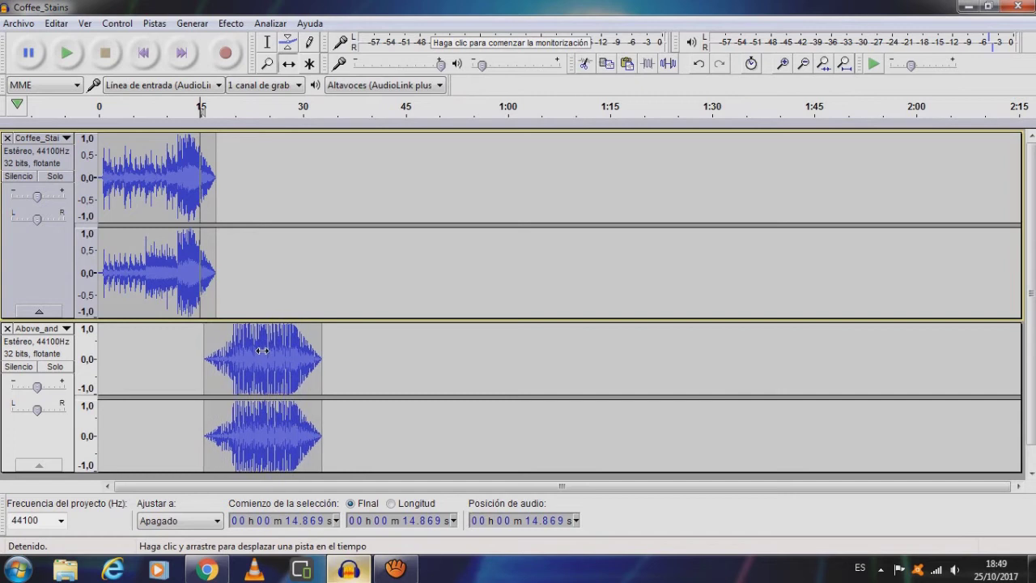
click(262, 350)
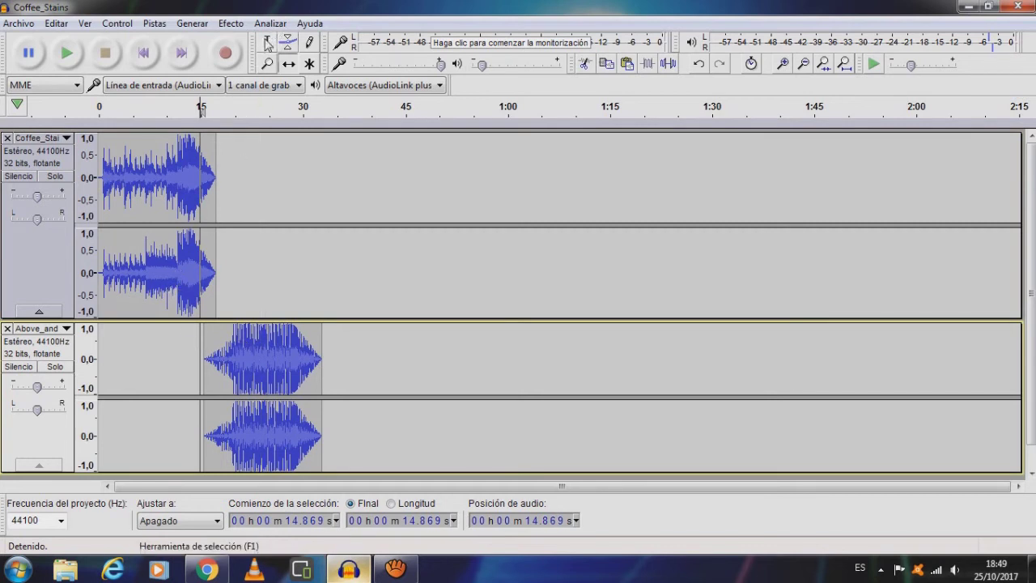
click(185, 179)
click(68, 54)
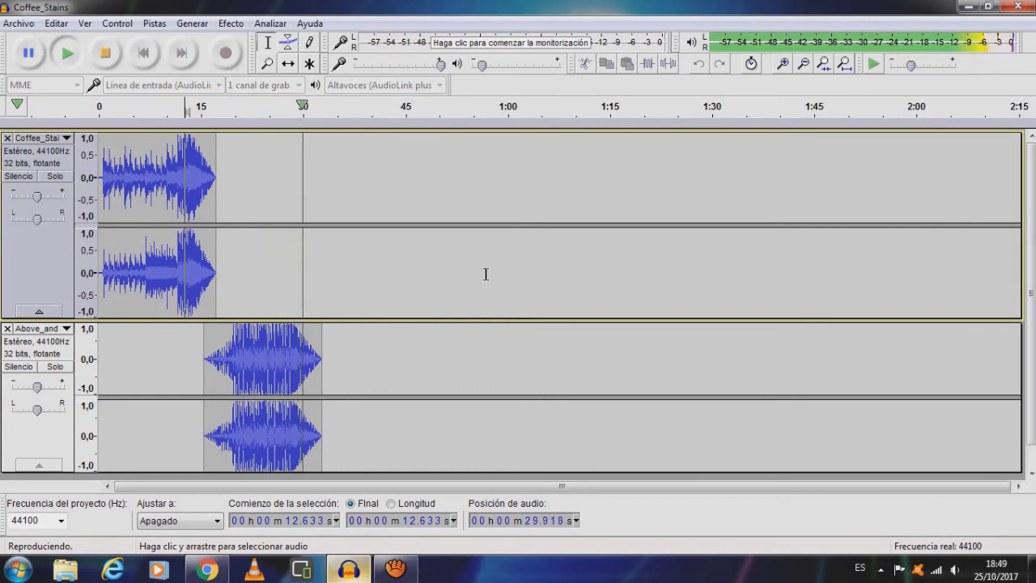
click(105, 53)
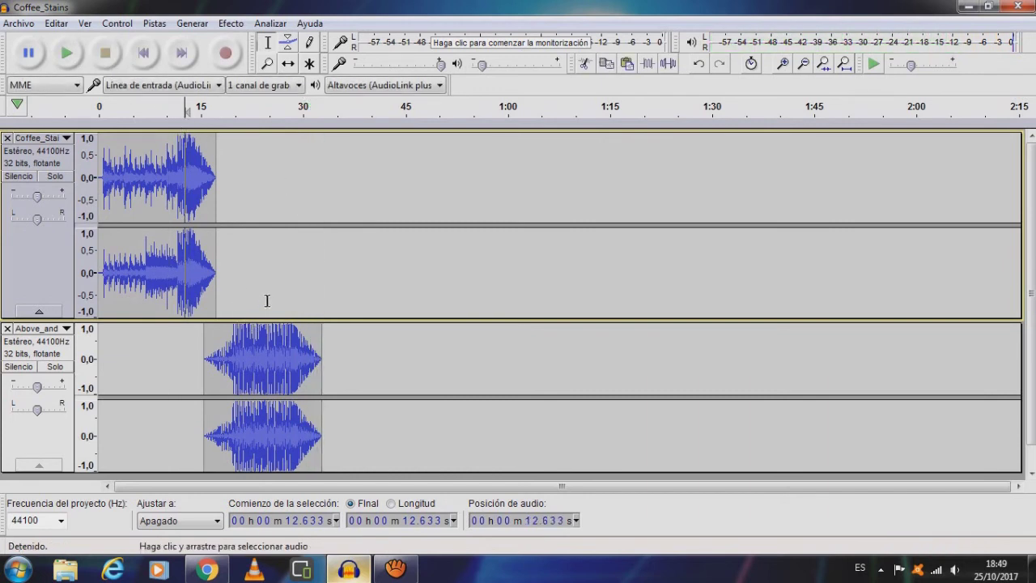
Step: Set up the audio export to the Música folder as an MP3 file (Archivos MP3) named mezcla and save it
click(18, 24)
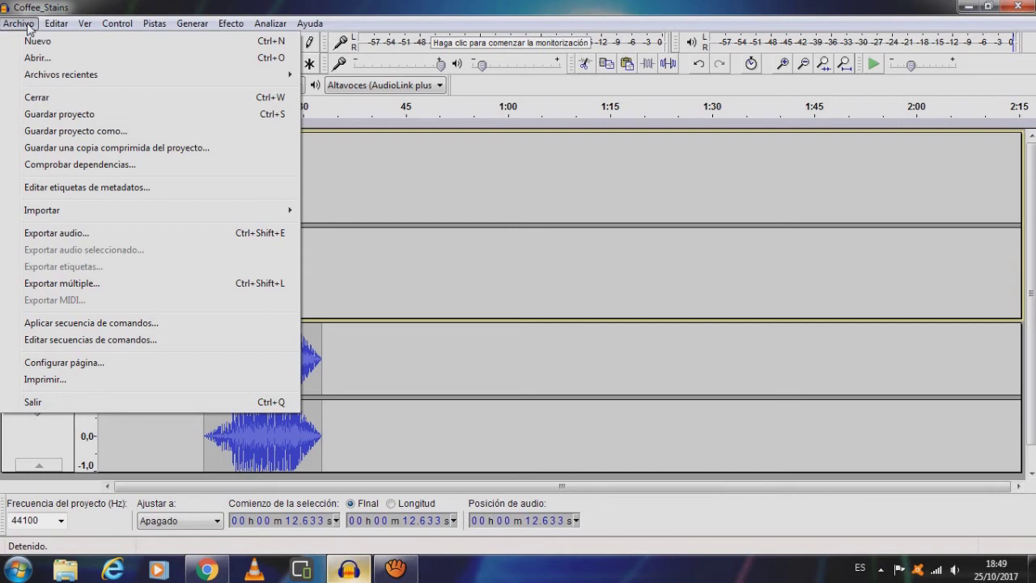
click(57, 233)
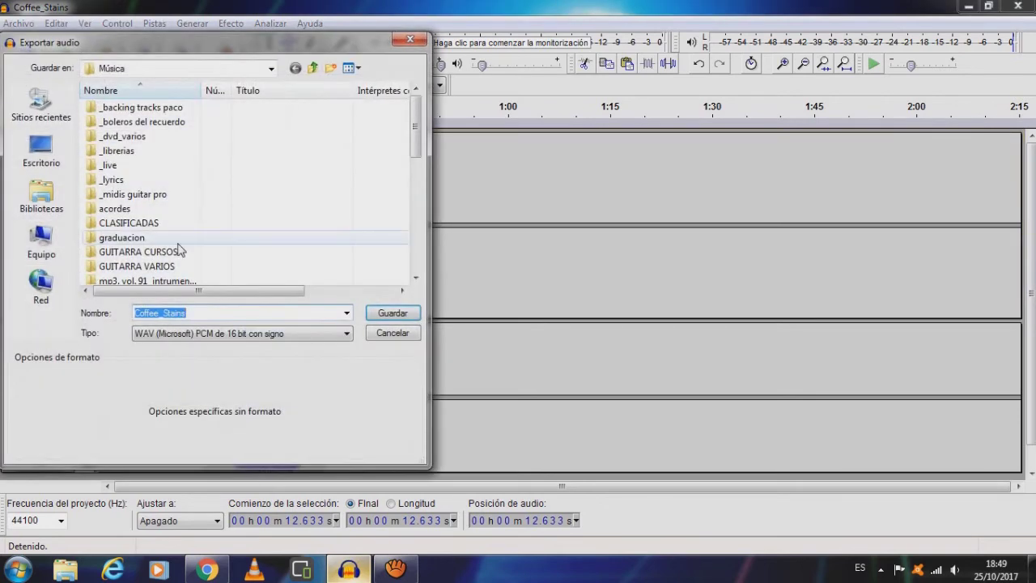
click(188, 337)
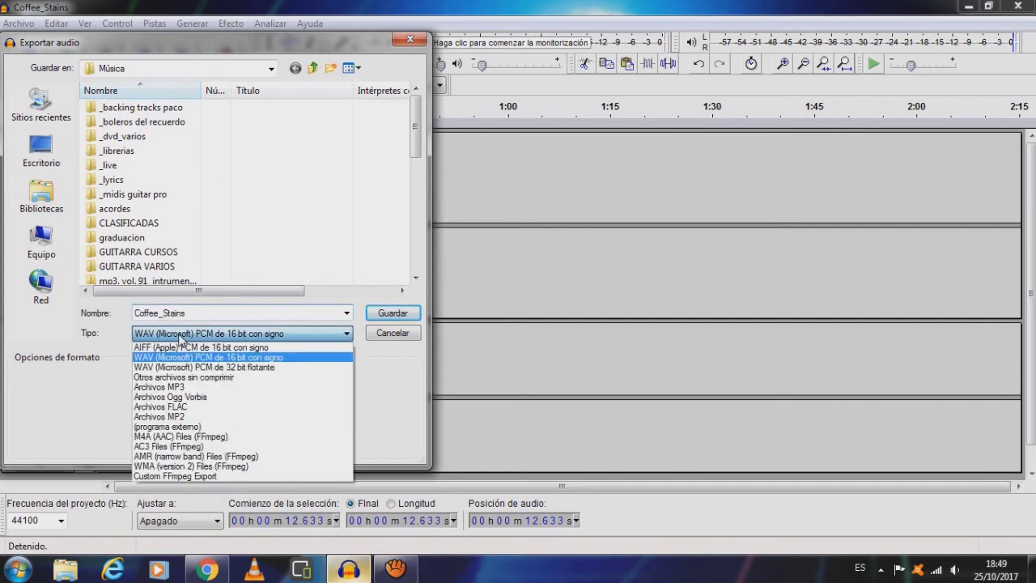
click(166, 387)
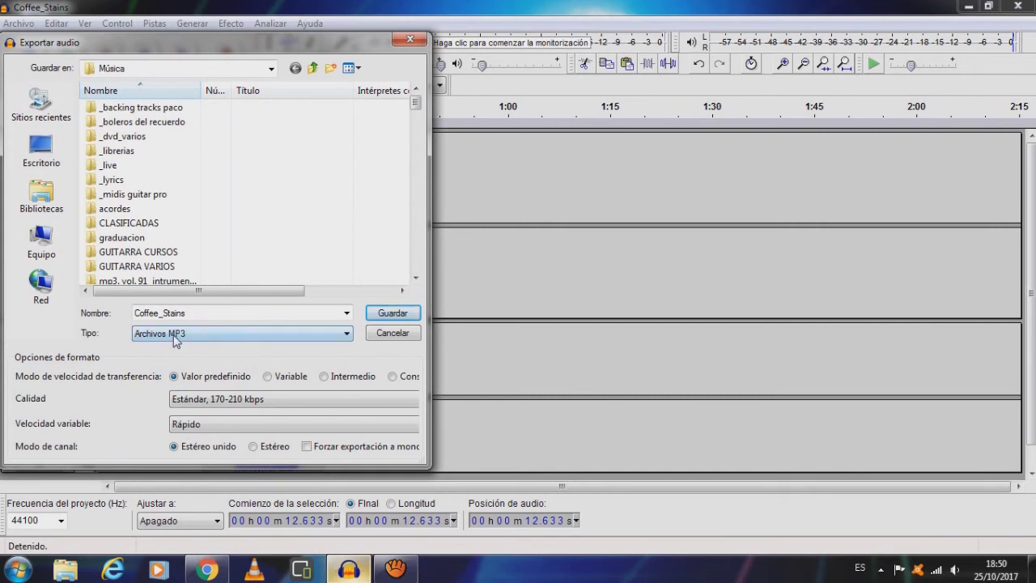
double_click(193, 316)
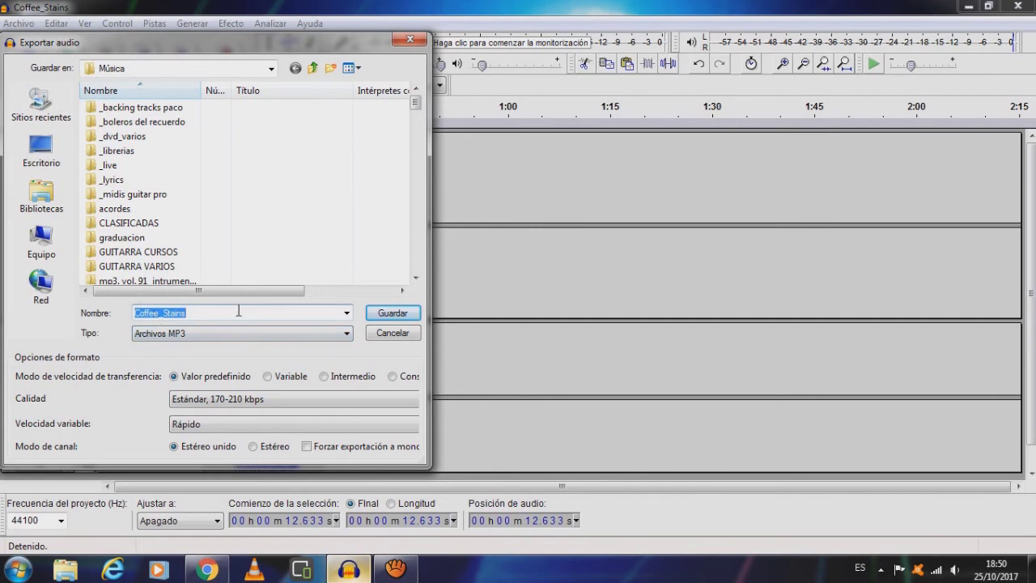
text(me)
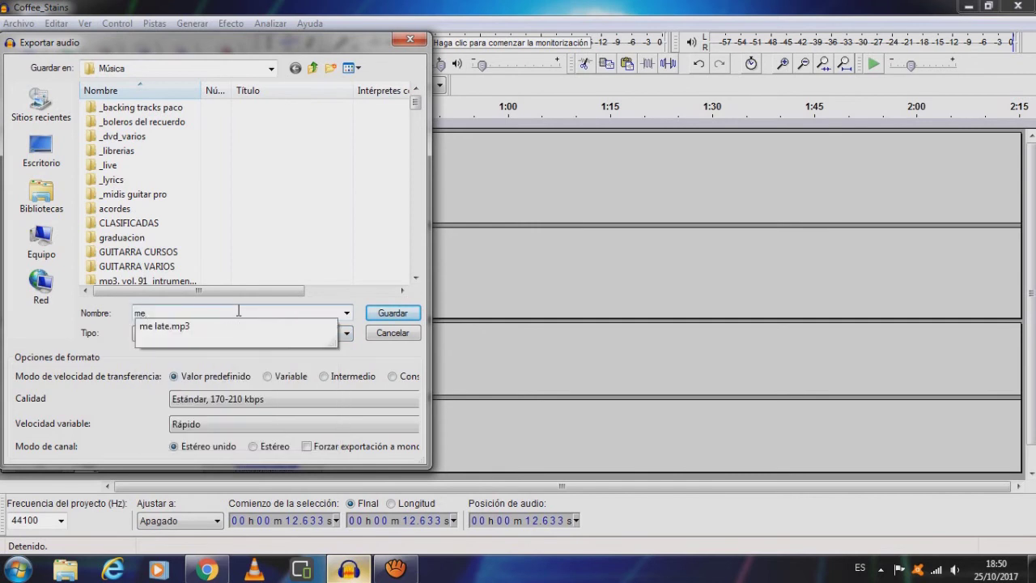
text(zcla)
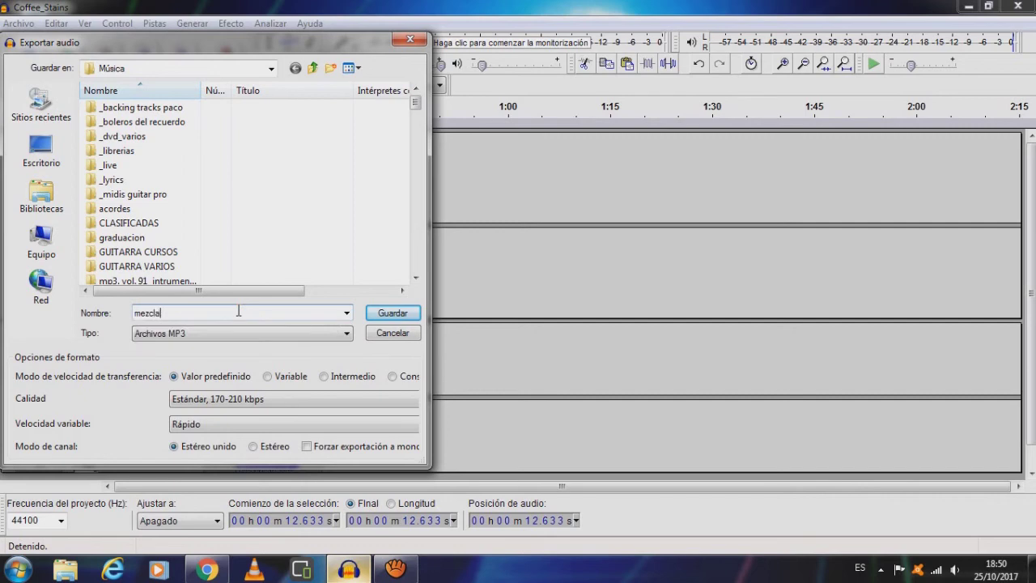
click(393, 315)
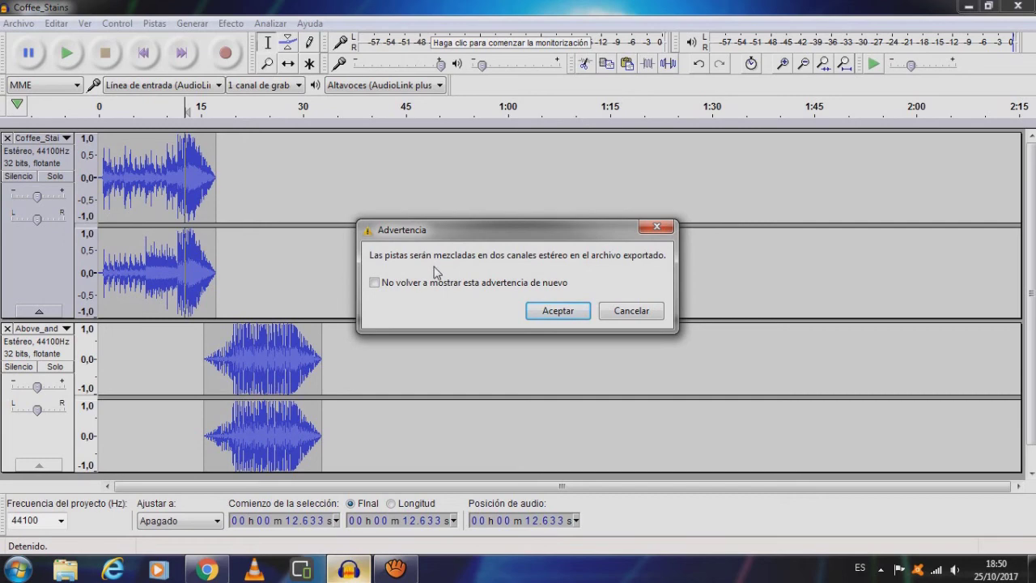
Step: Accept mixing the tracks down to two stereo channels, review the artist and track name tags, and accept the metadata to run the export
click(567, 314)
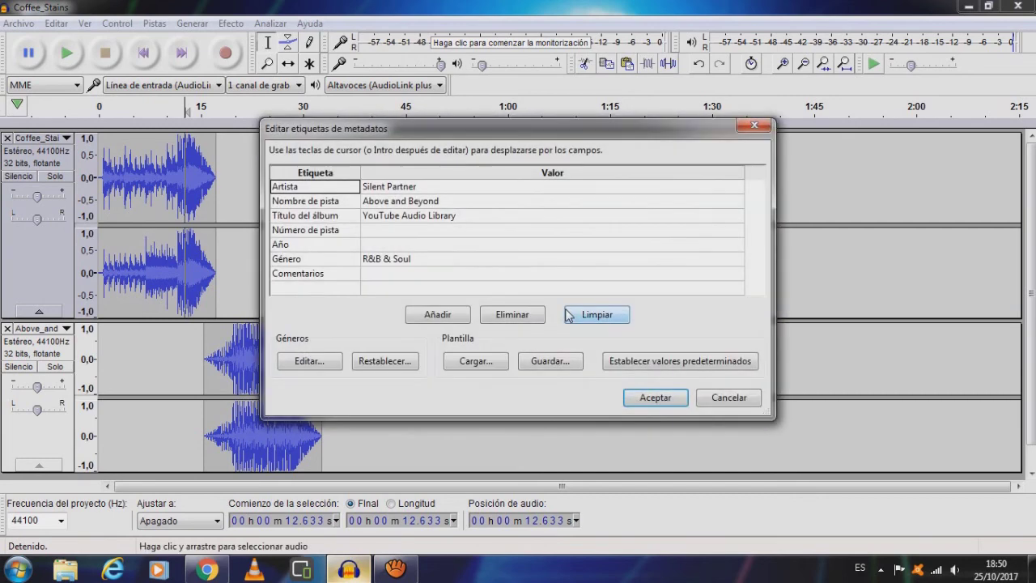
click(400, 189)
click(409, 191)
click(427, 203)
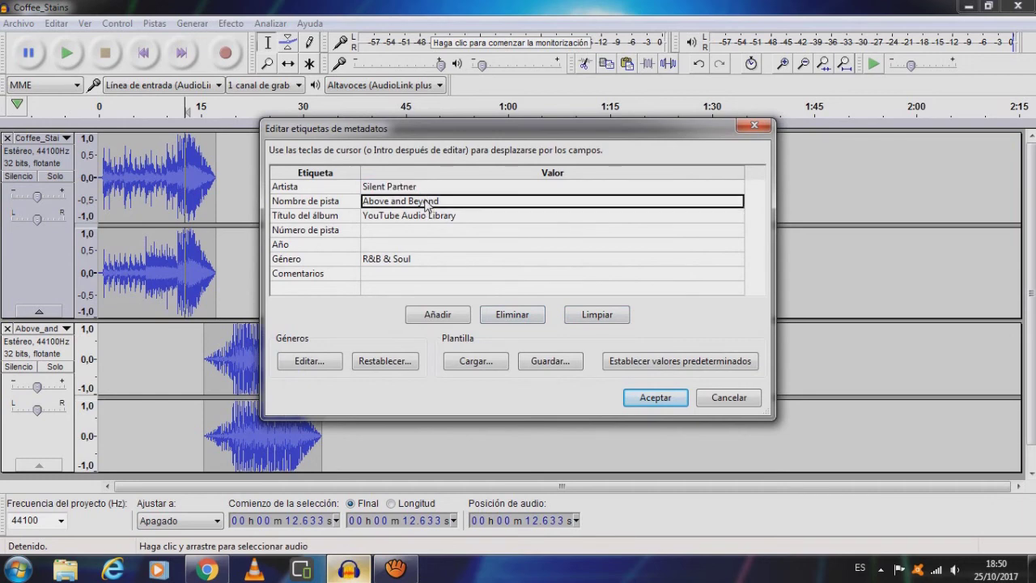
click(653, 399)
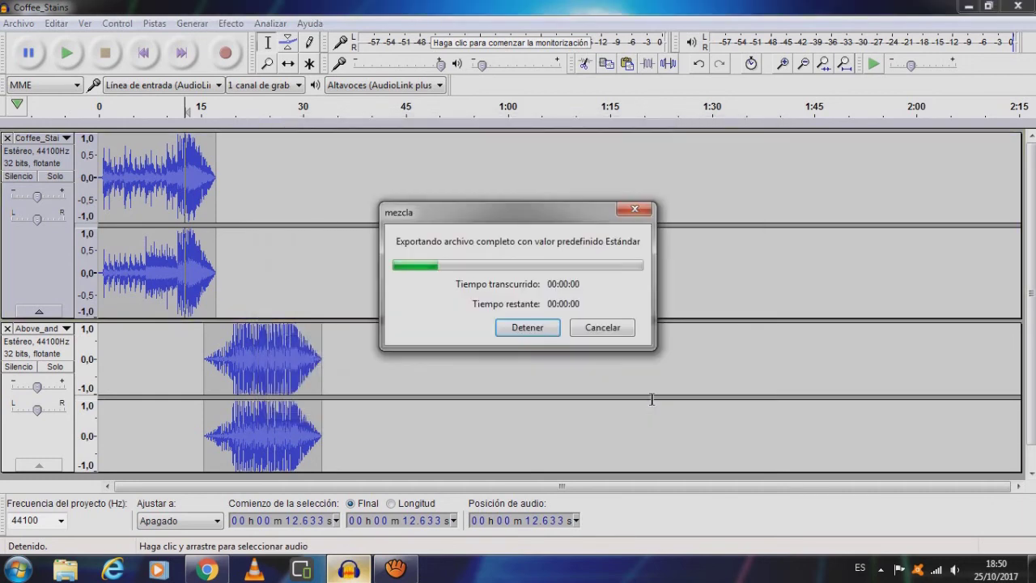